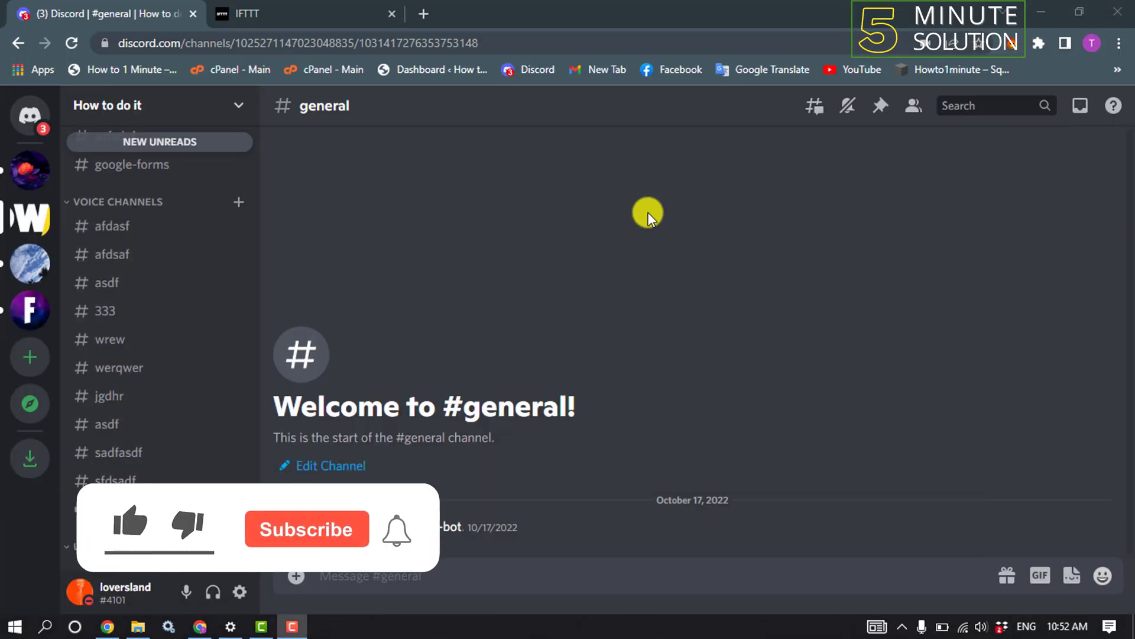
Add a text channel named 'tweets' under TEXT CHANNELS in the How to do it server
scroll(178, 275, up, 3)
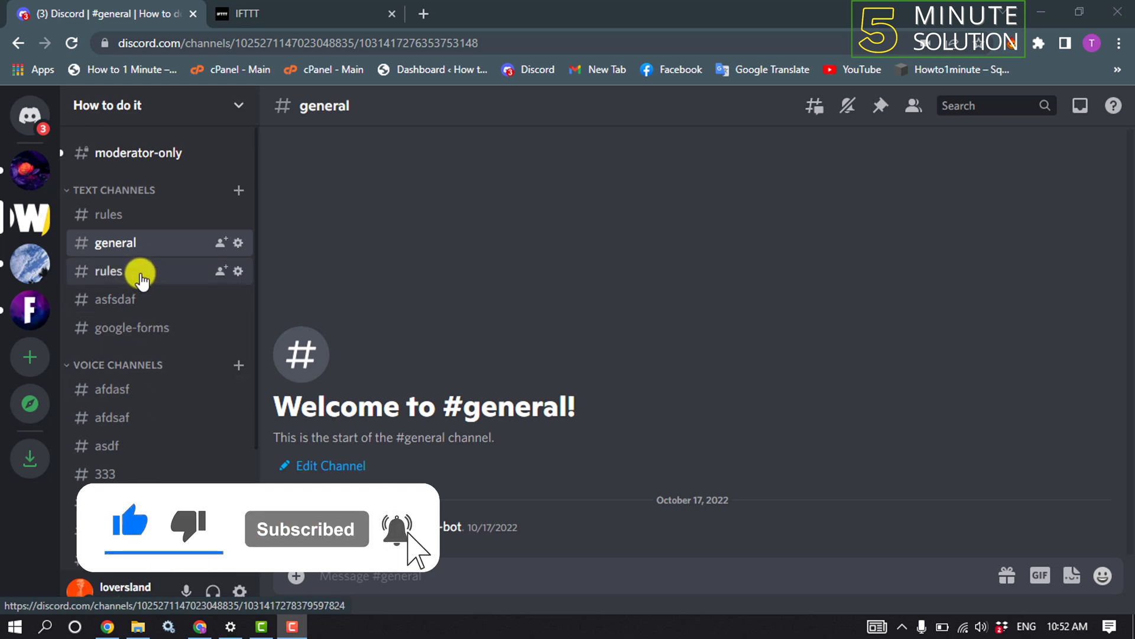
click(237, 193)
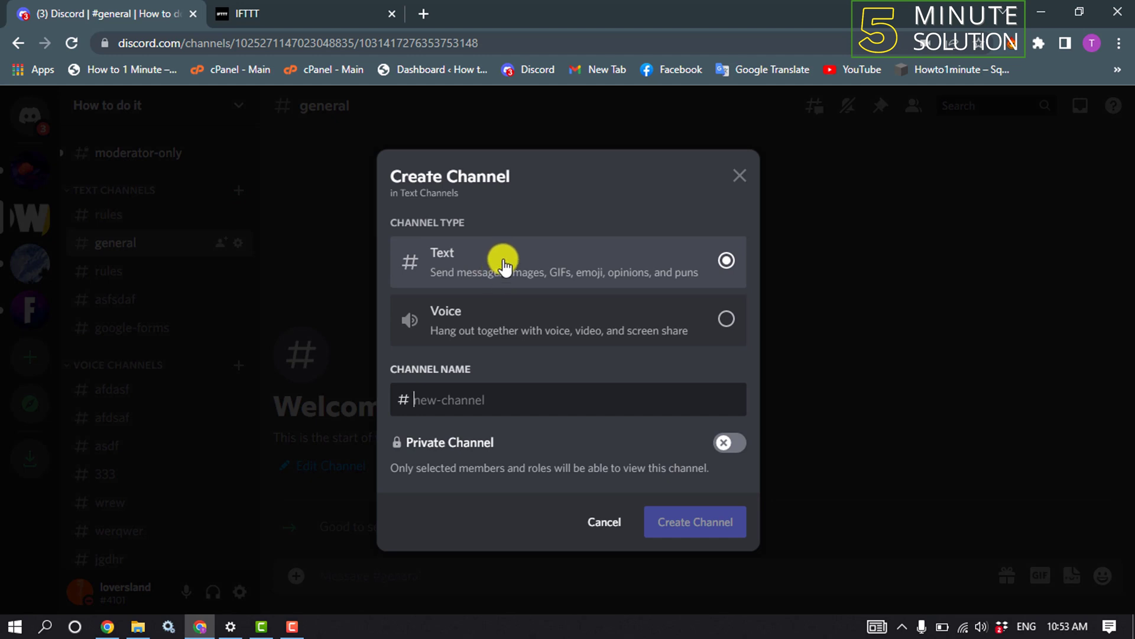
click(480, 399)
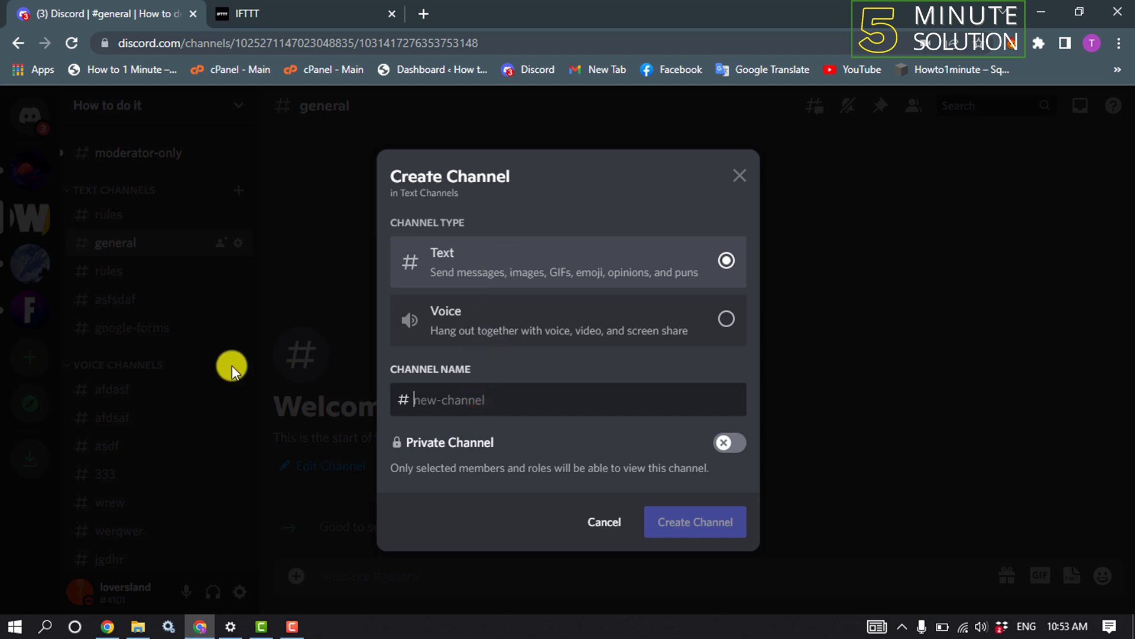
text(tweets)
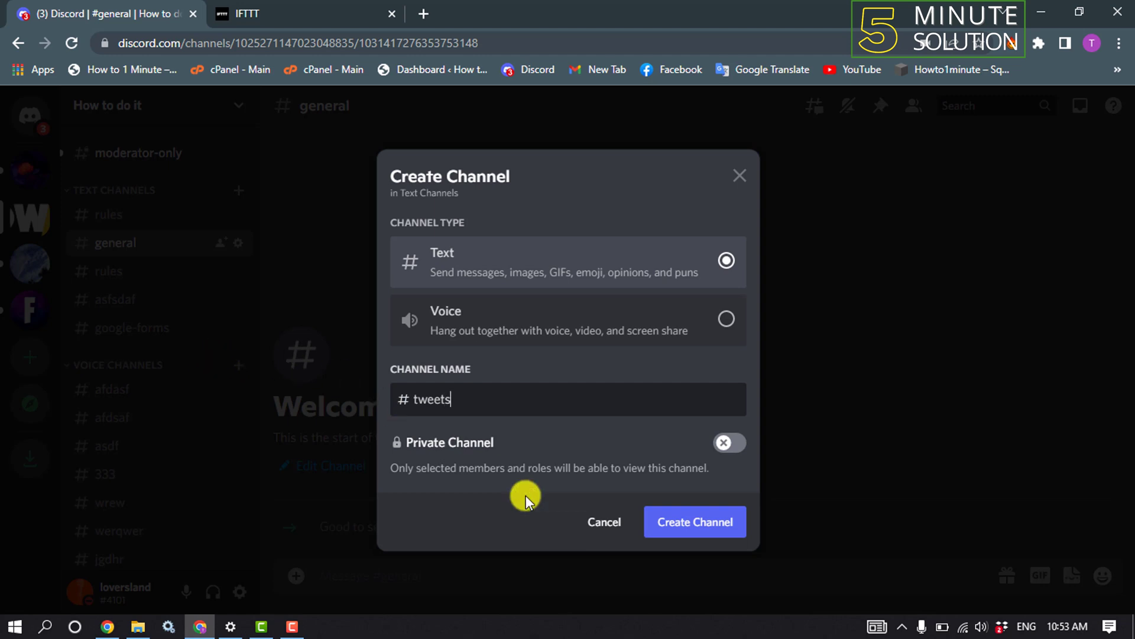
click(656, 523)
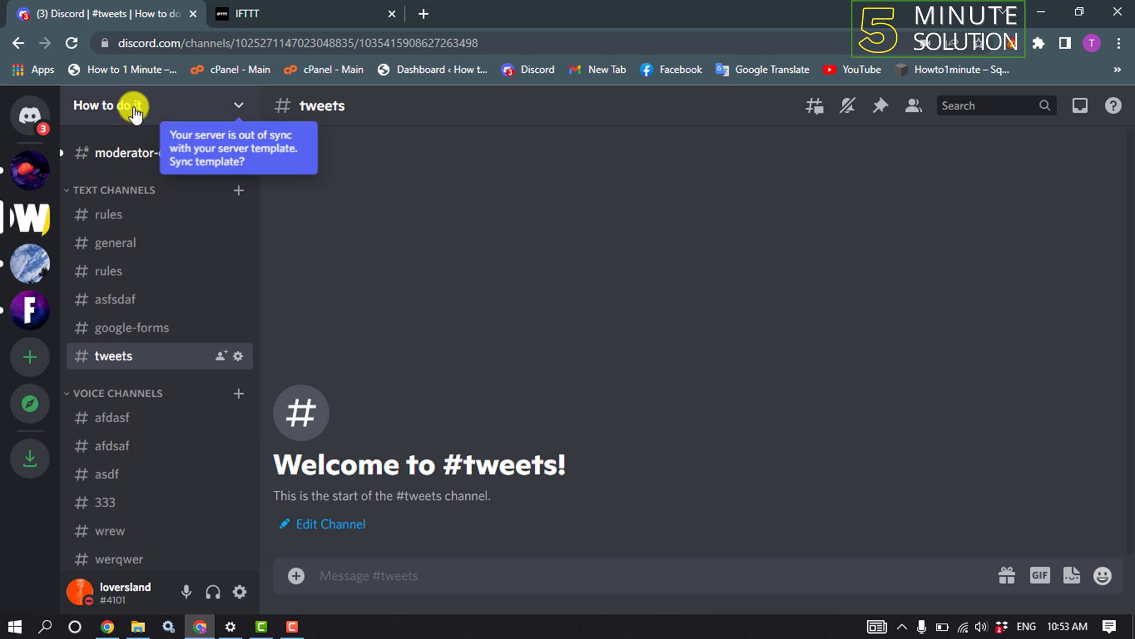
click(135, 111)
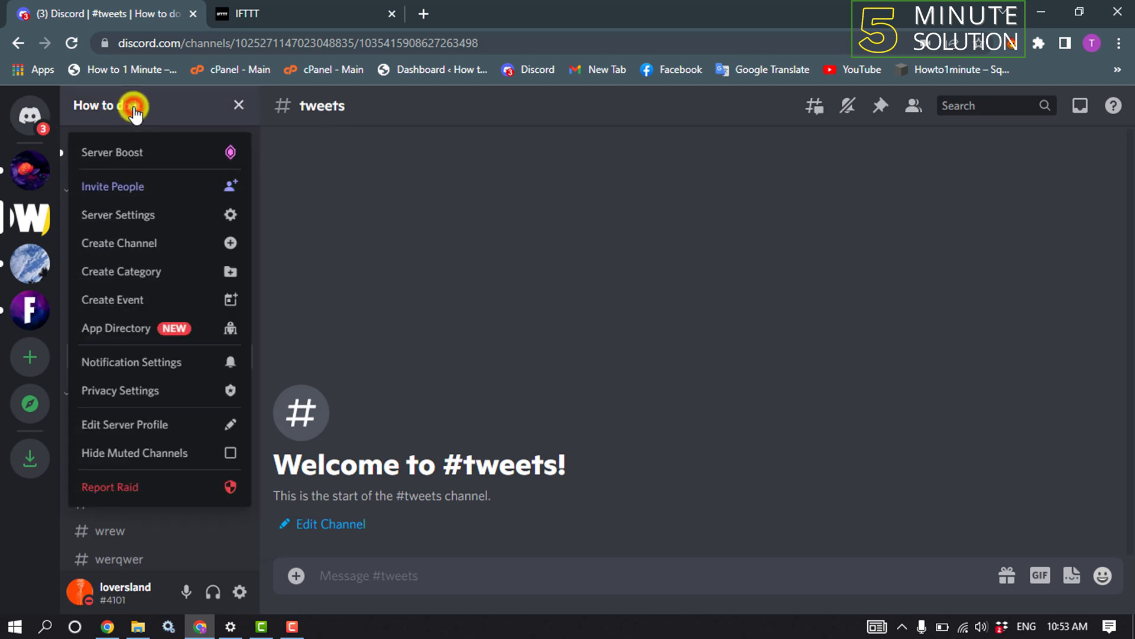
Go to Server Settings > Integrations > Webhooks and create a new webhook (Captain Hook)
click(177, 217)
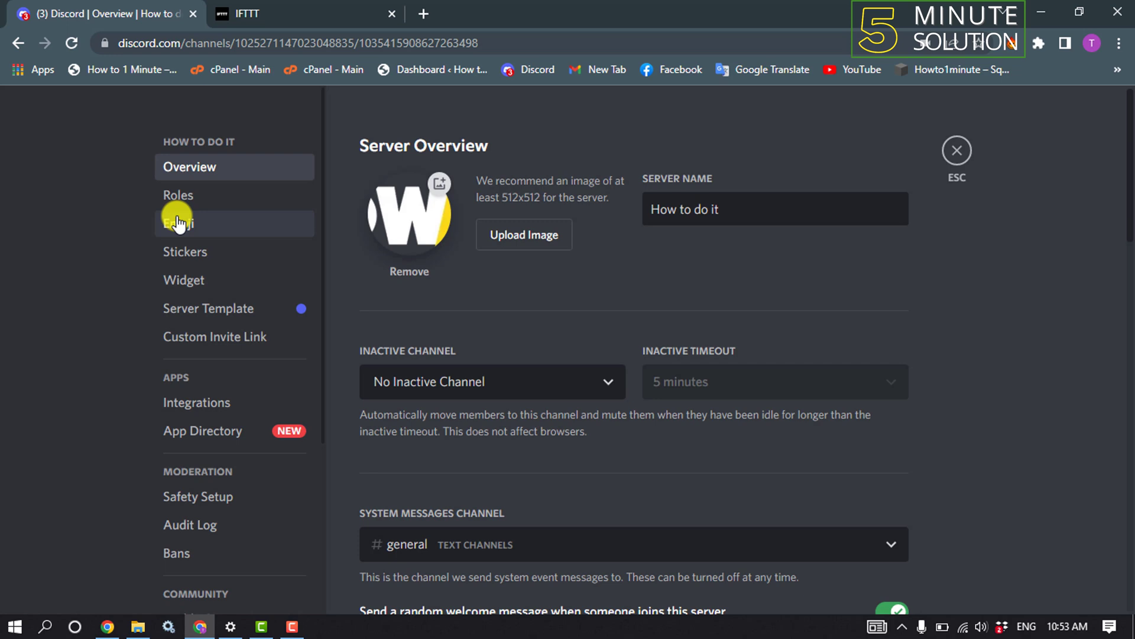
click(234, 407)
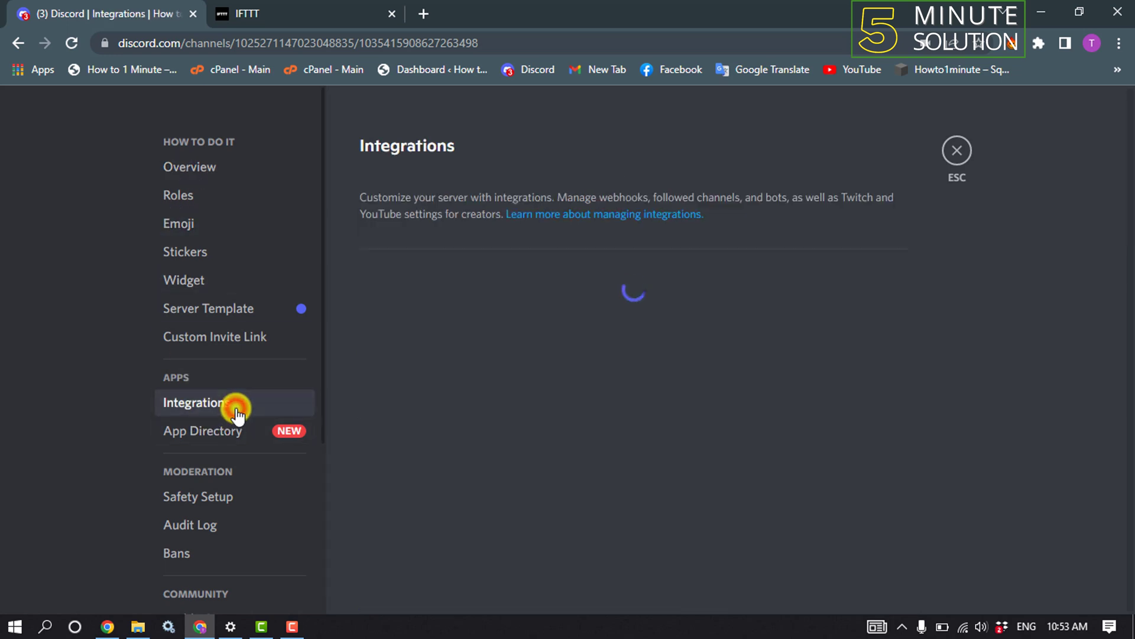
click(569, 311)
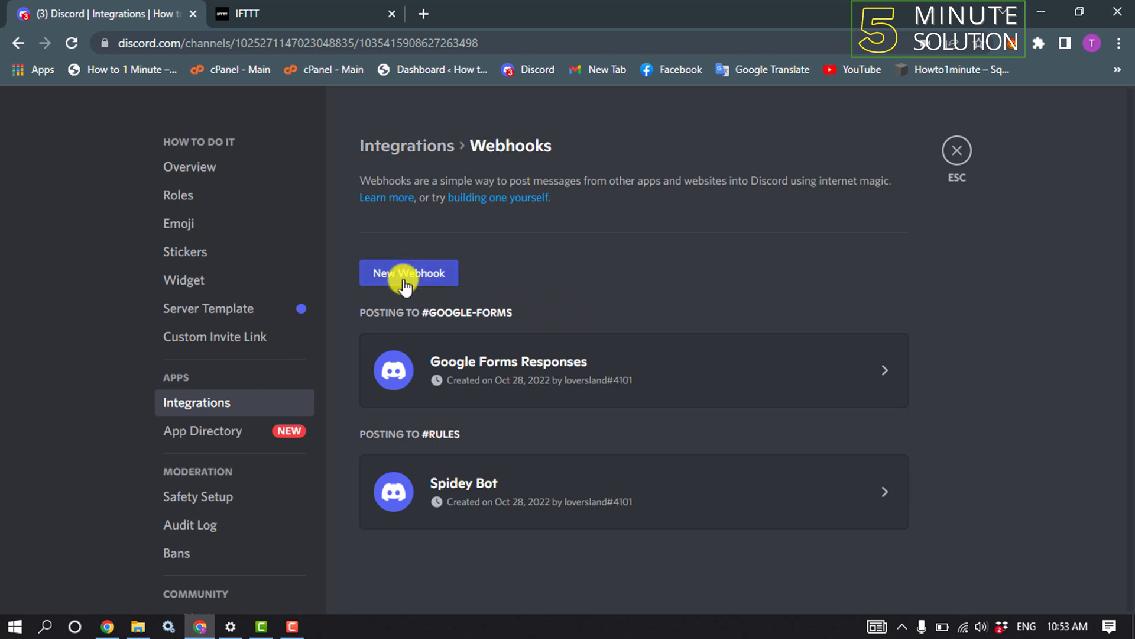
click(411, 284)
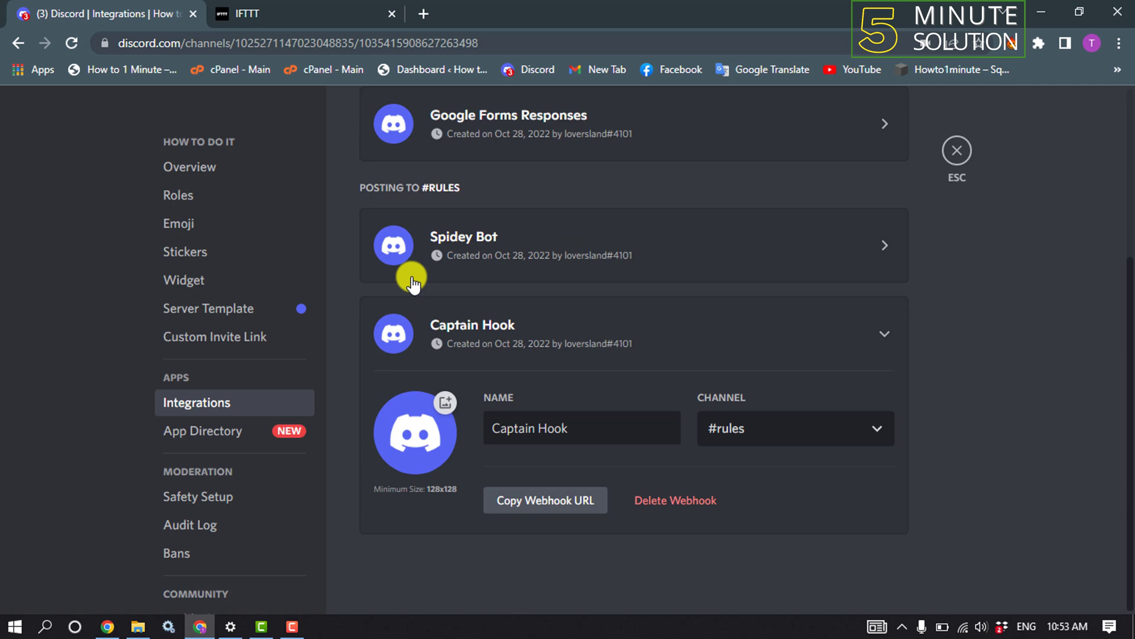
Rename the webhook to 'Twitter Tweet', set its channel to #tweets, and save the changes
drag(589, 433, 476, 435)
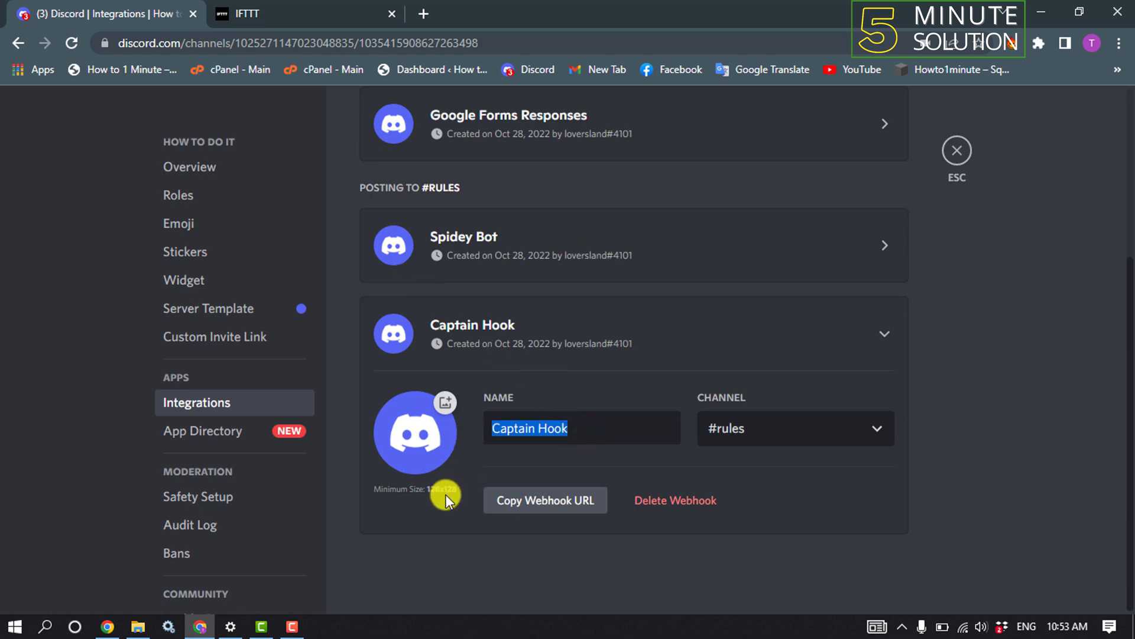
text(Twitter Tweet)
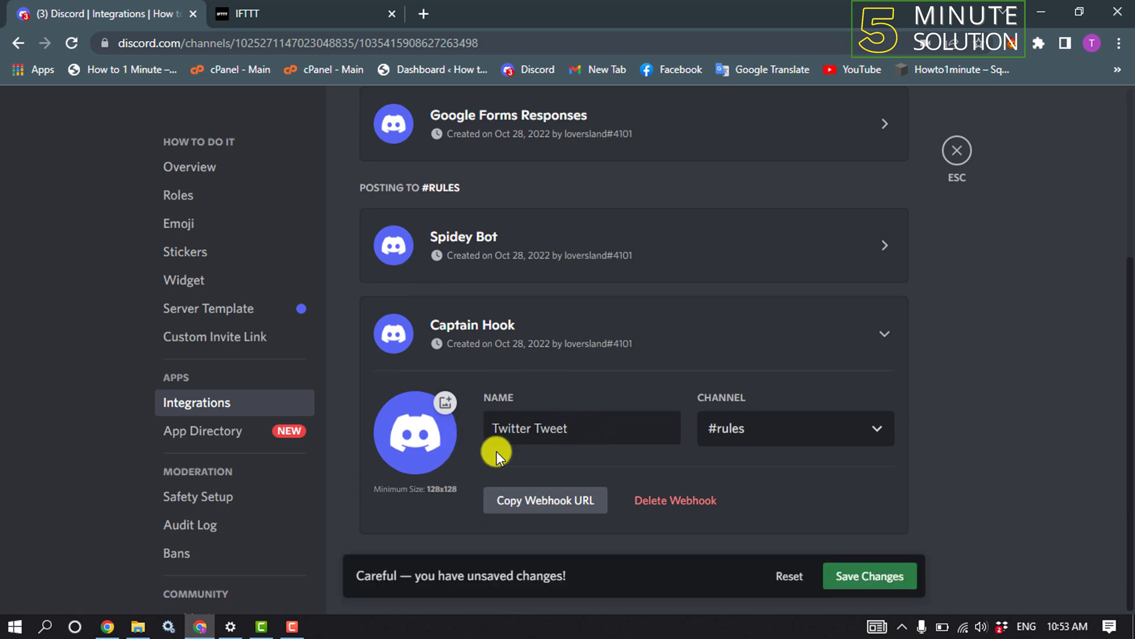
click(744, 430)
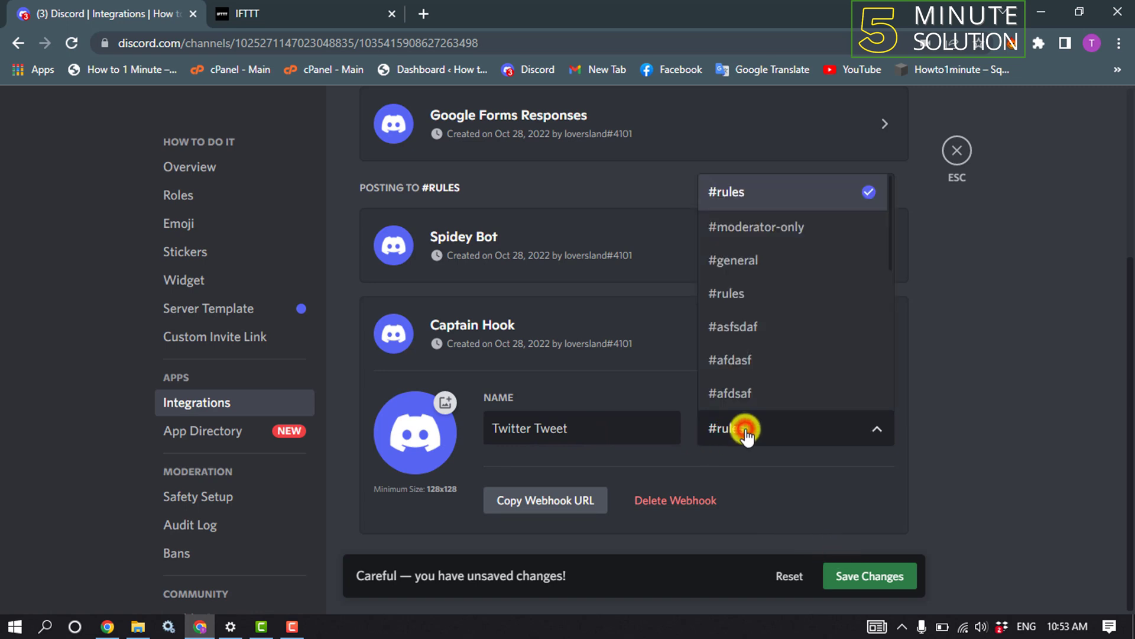
scroll(760, 295, down, 8)
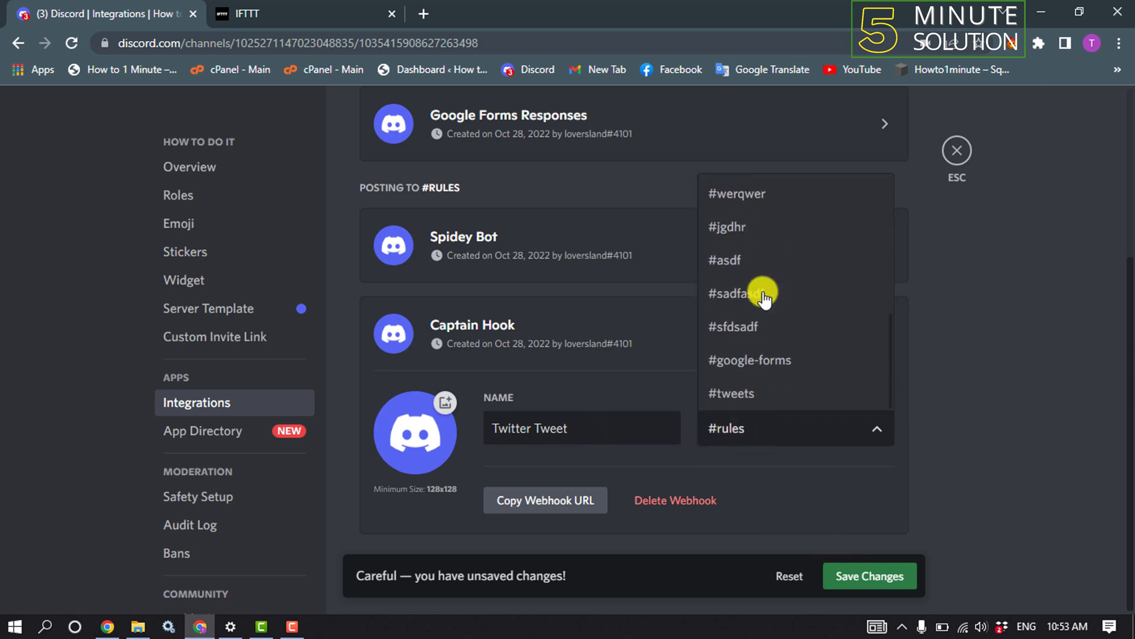
click(761, 392)
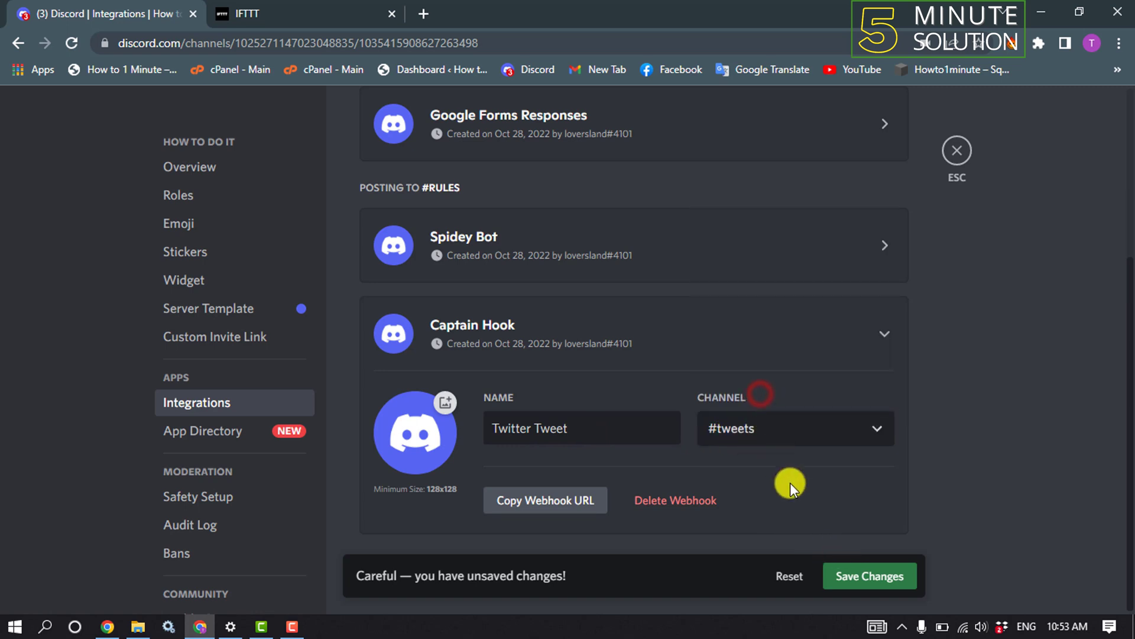
click(863, 579)
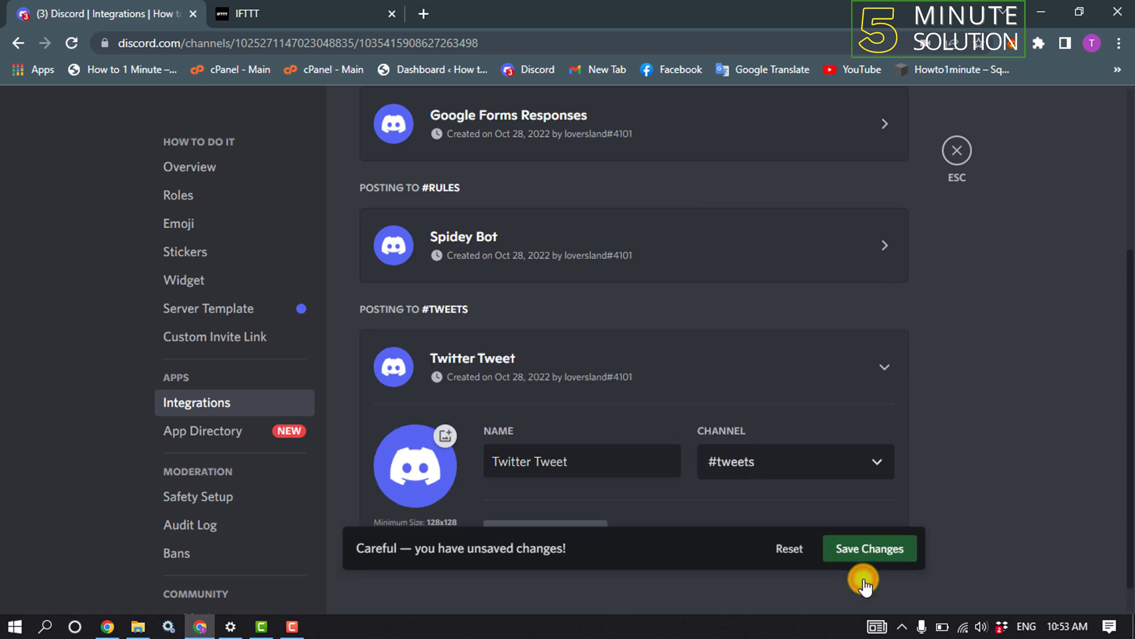
click(306, 6)
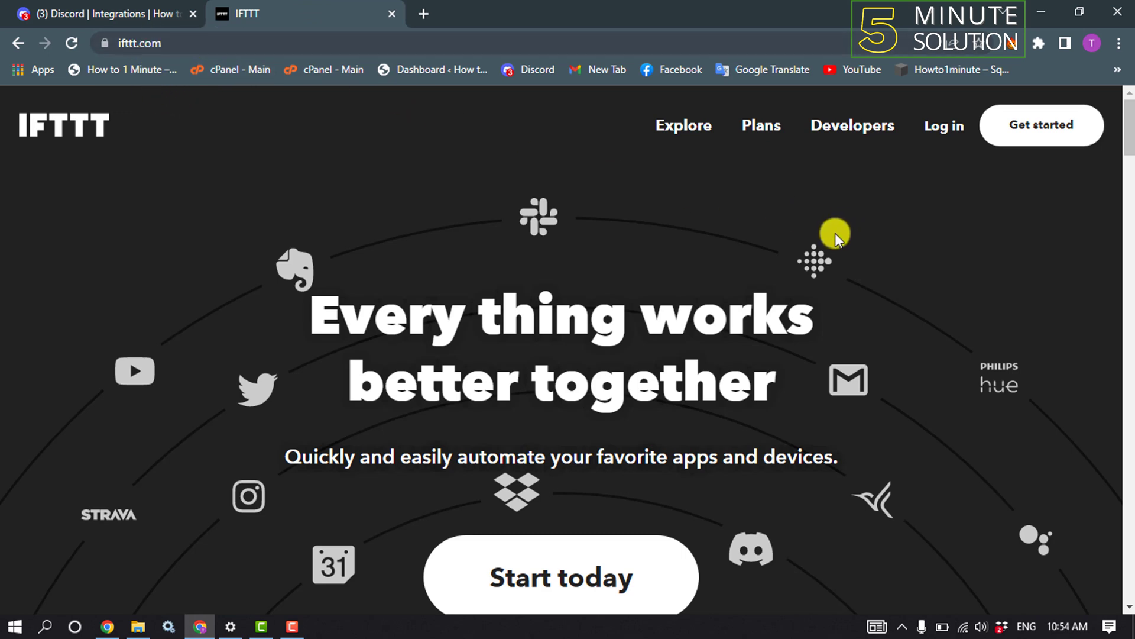
Sign up for IFTTT using Continue with Facebook
click(573, 583)
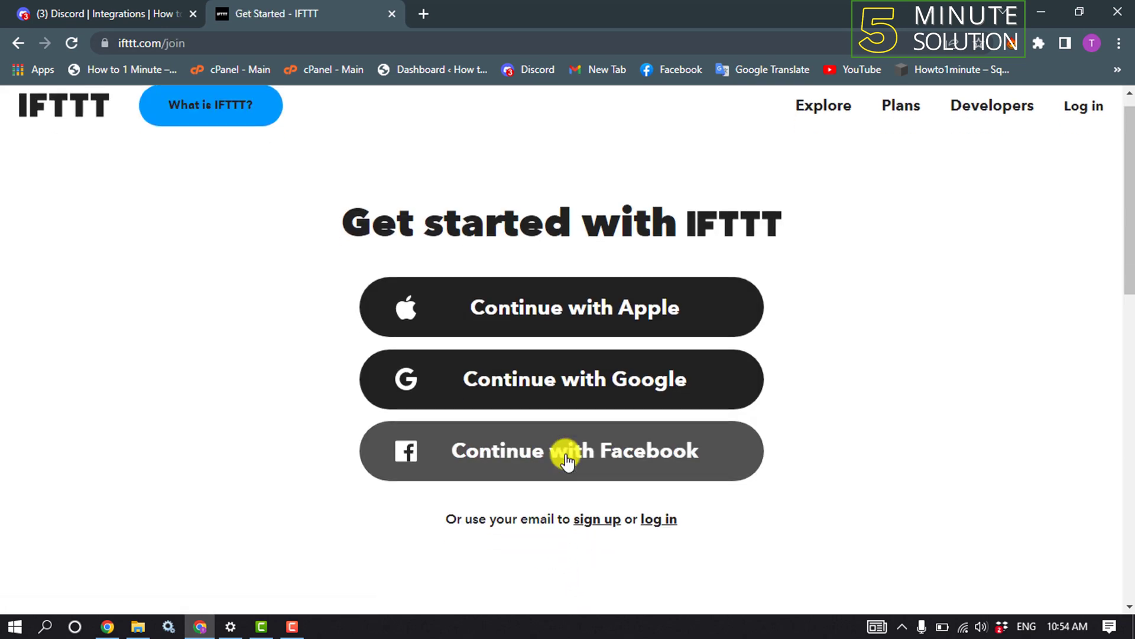
scroll(568, 455, down, 7)
scroll(568, 460, up, 7)
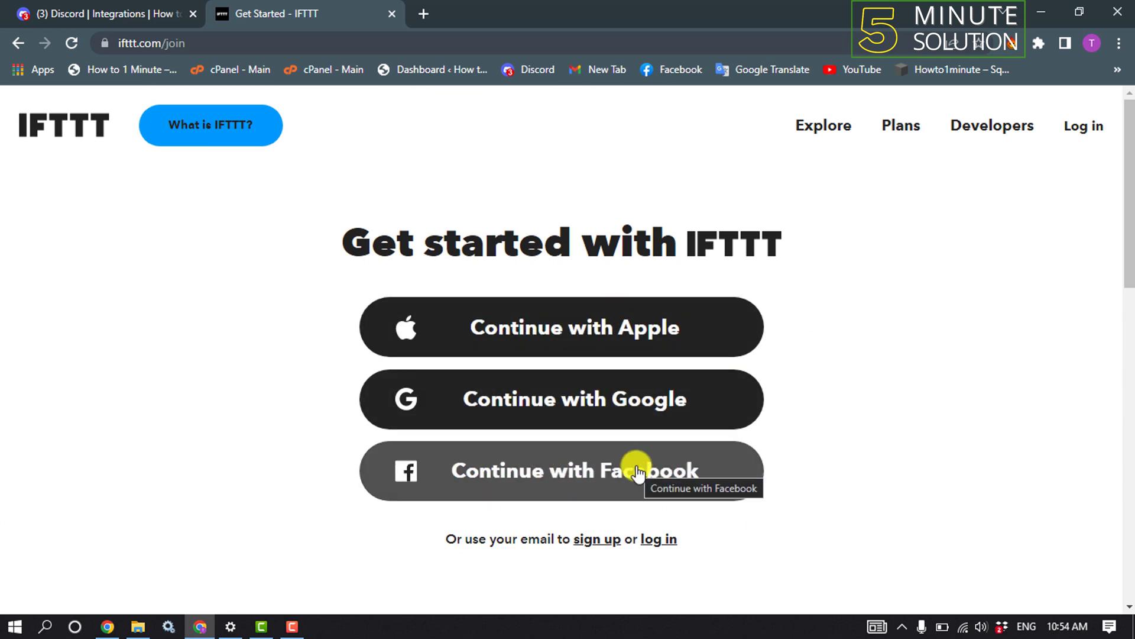
click(602, 473)
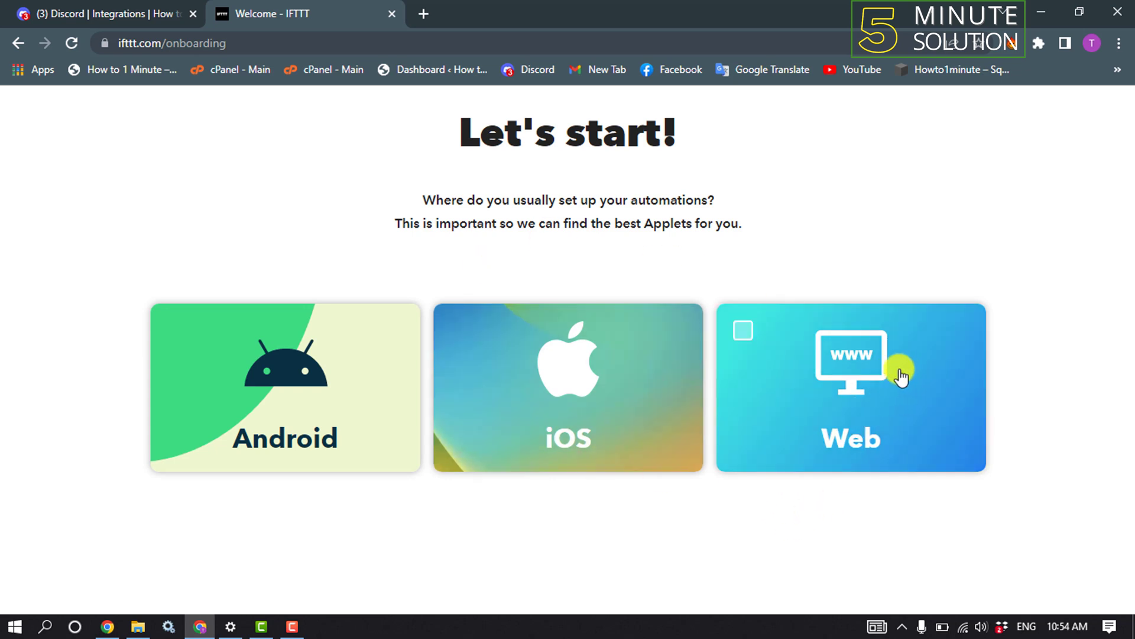
Choose Web as the platform where automations are usually set up
click(775, 348)
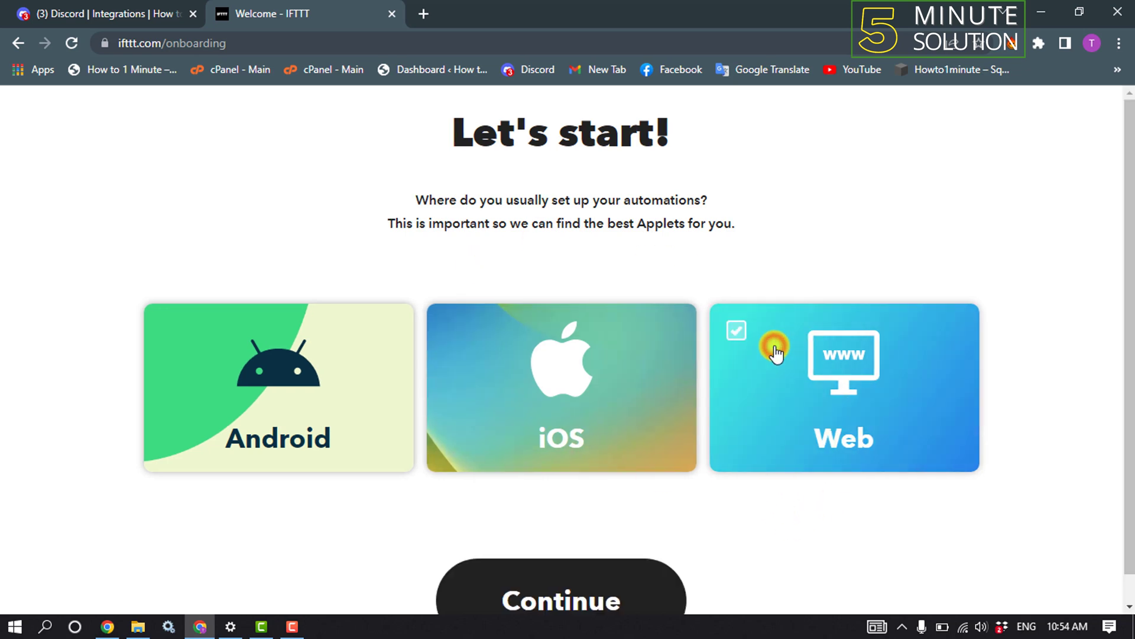
scroll(598, 531, down, 1)
click(597, 531)
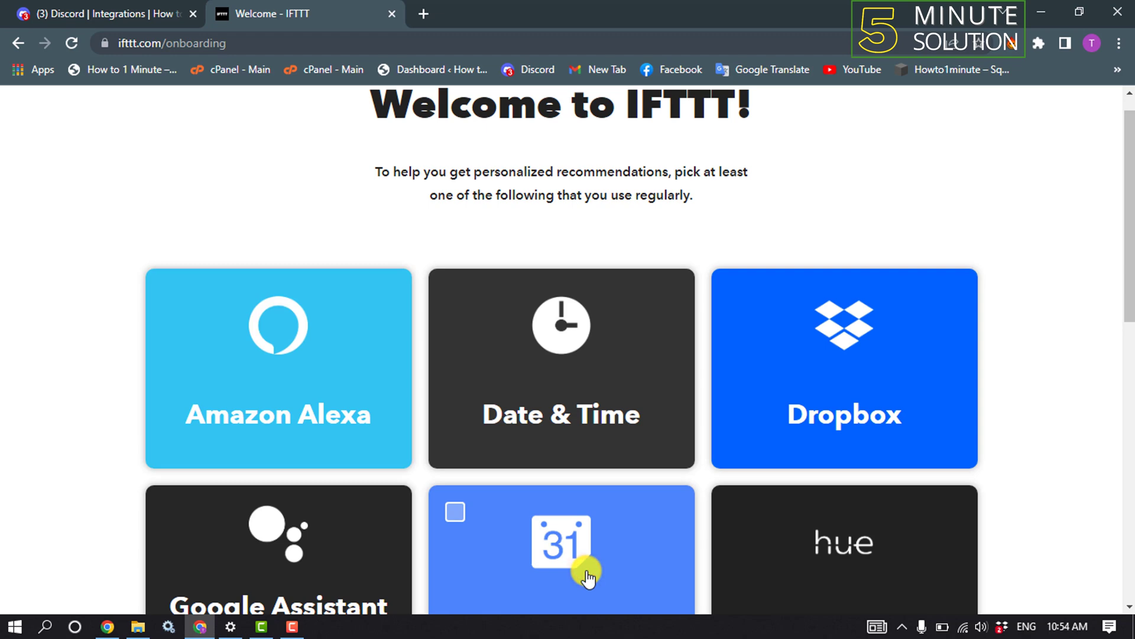
Mark Twitter as a regularly used service, decline the trial, and finish onboarding
scroll(532, 414, down, 10)
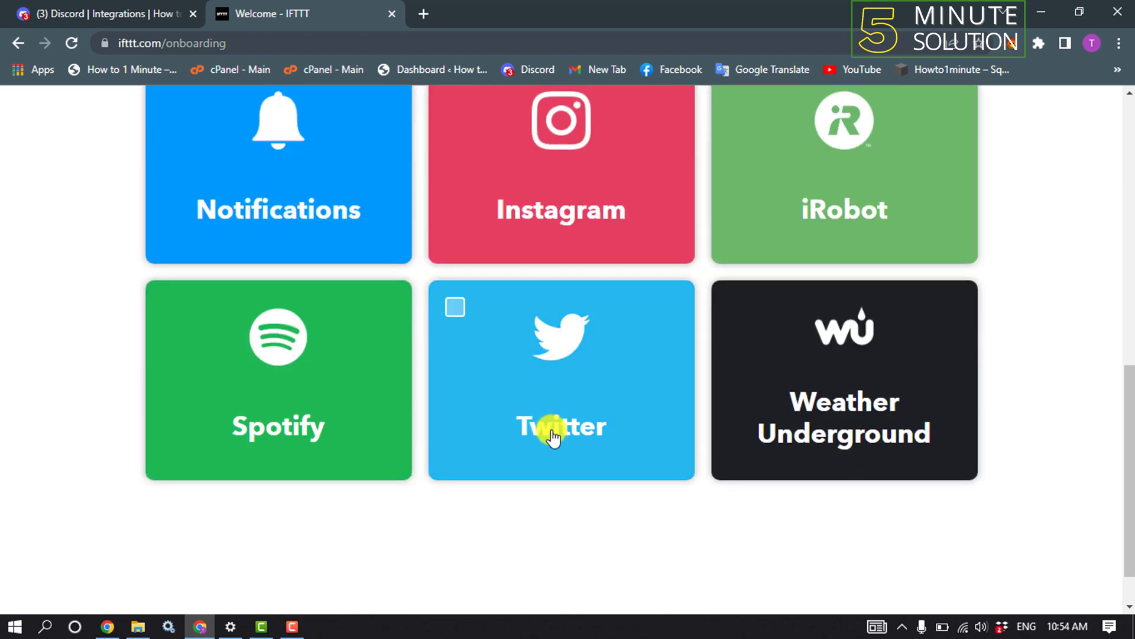
click(595, 414)
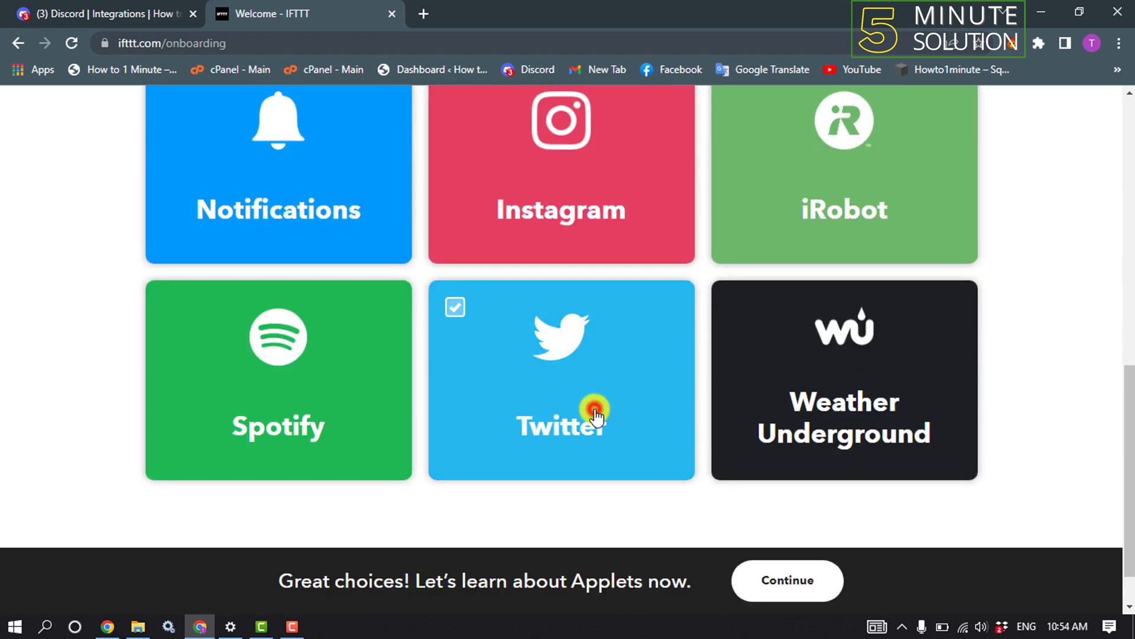
click(795, 583)
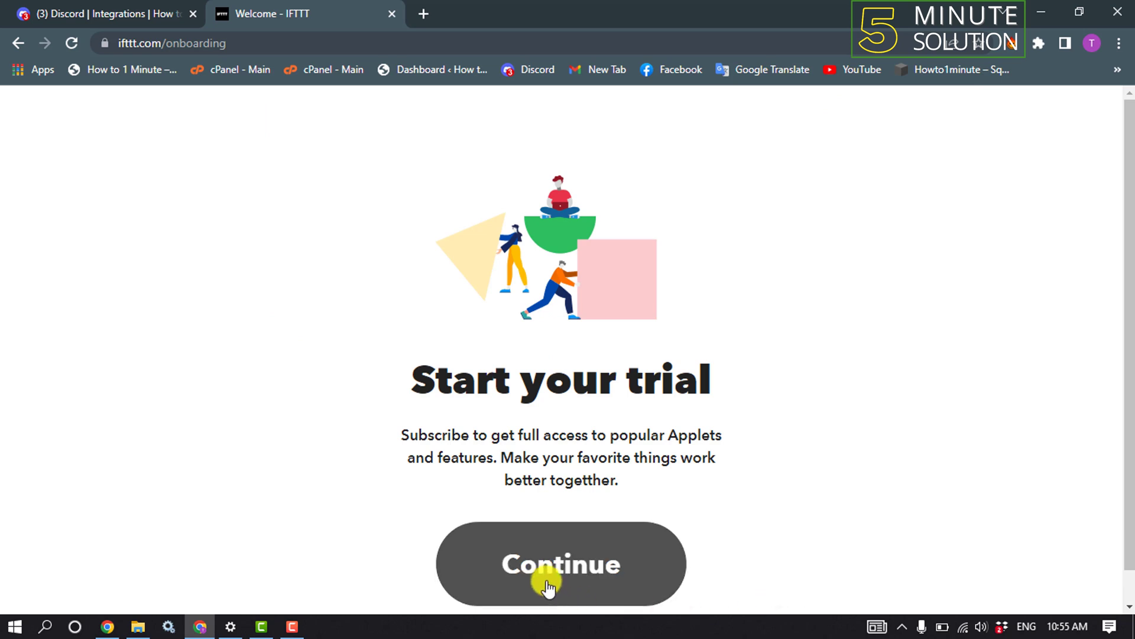
scroll(541, 574, down, 1)
click(549, 609)
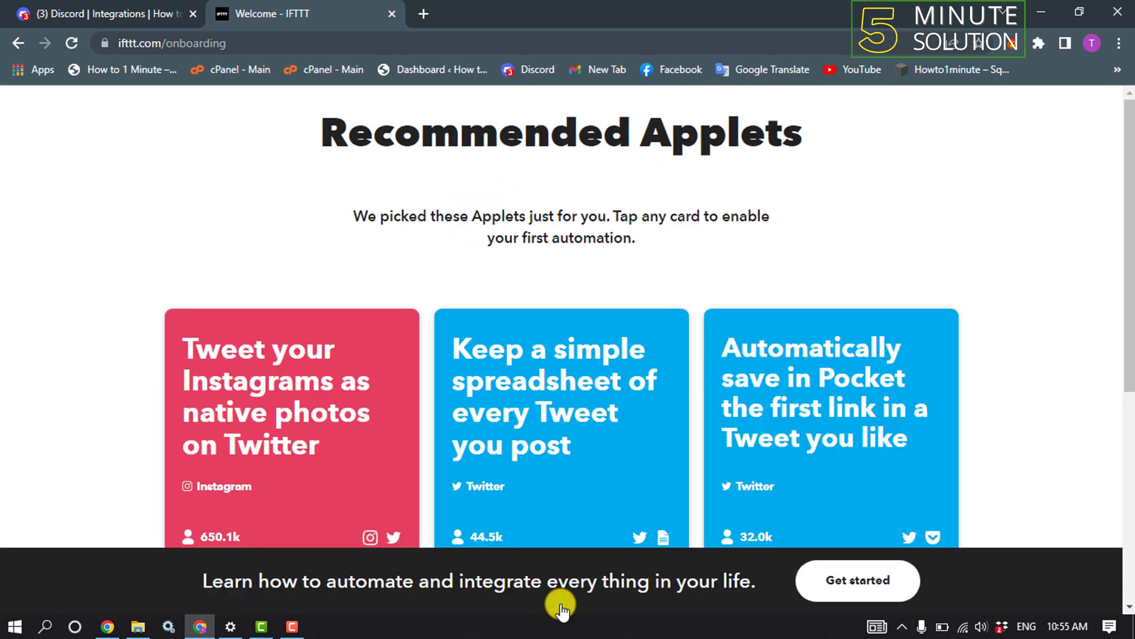
click(870, 585)
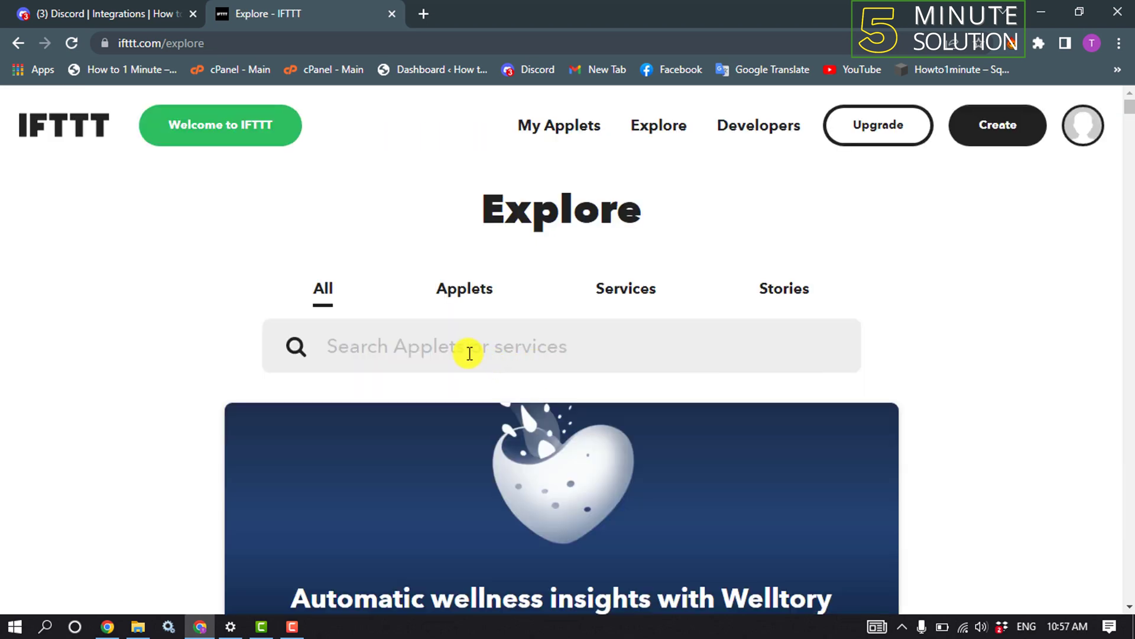
Search Explore for 'tw', open the Twitter service page, and begin connecting it
click(470, 353)
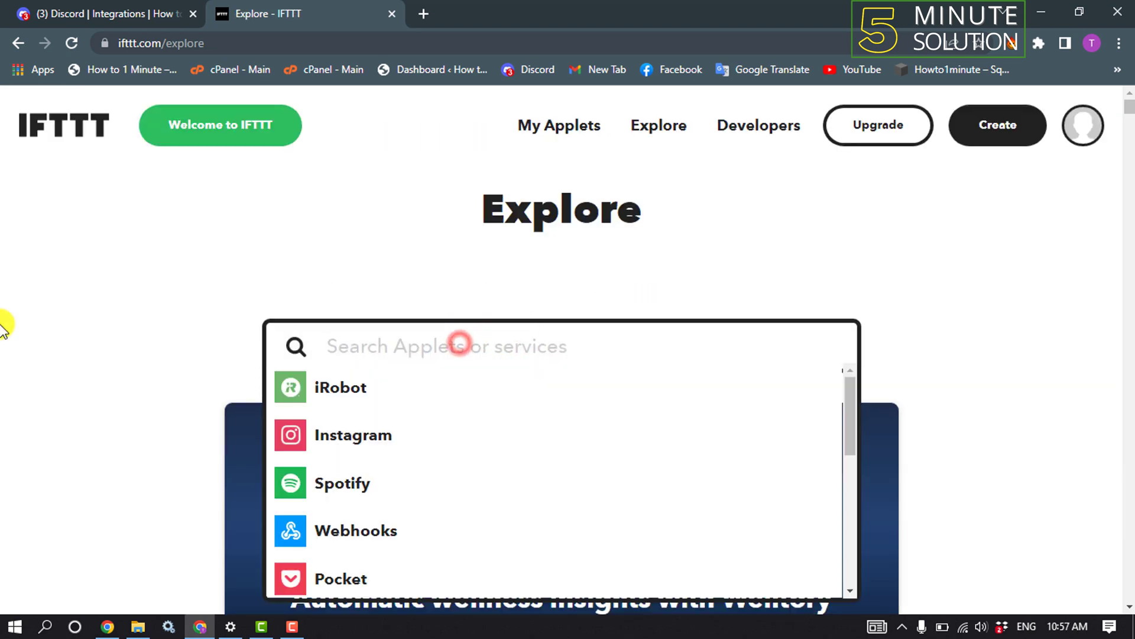
text(tw)
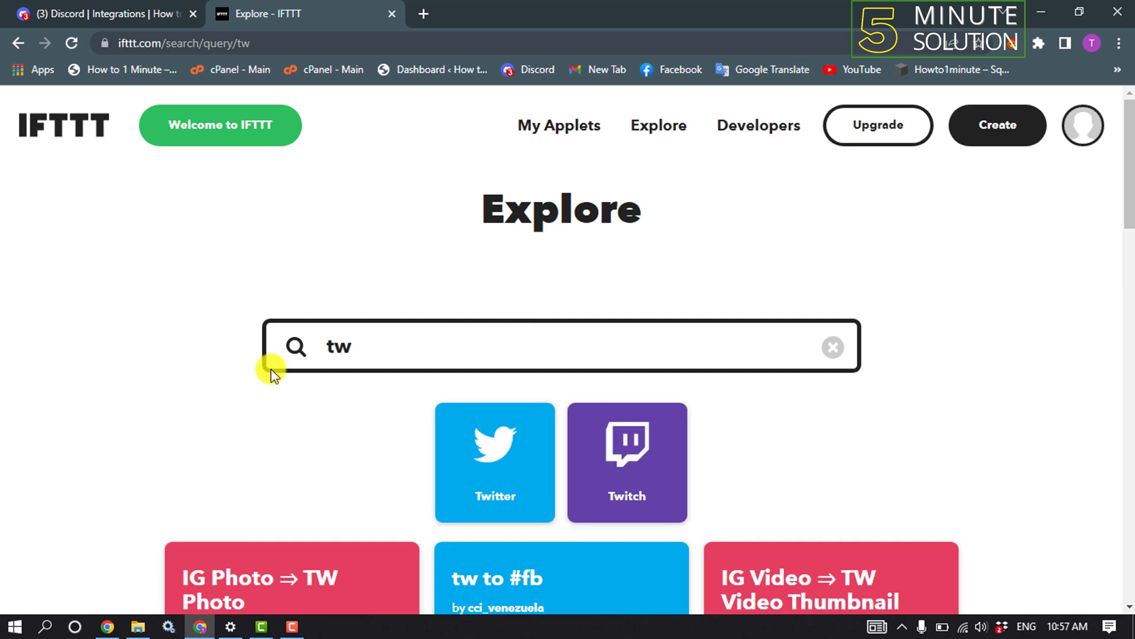
click(489, 463)
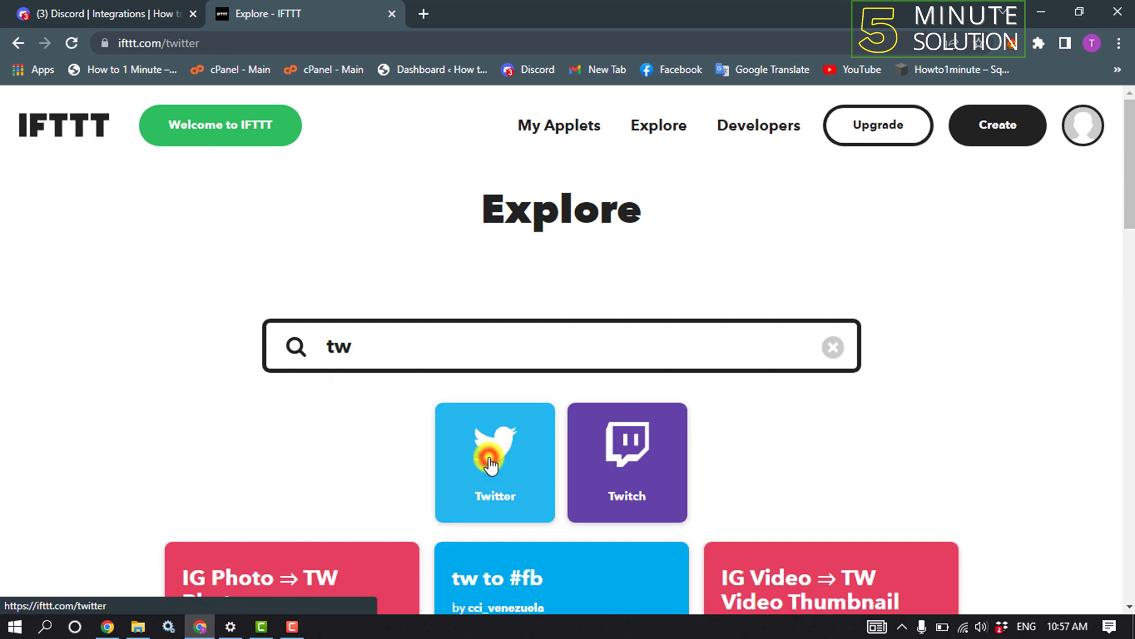
scroll(489, 459, down, 4)
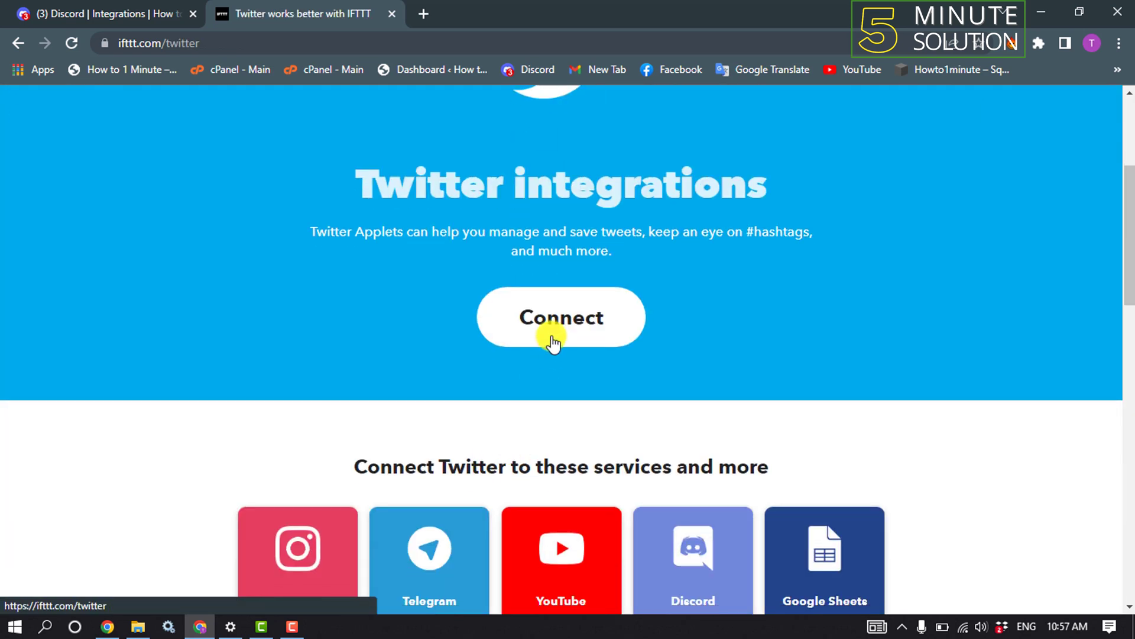
click(562, 325)
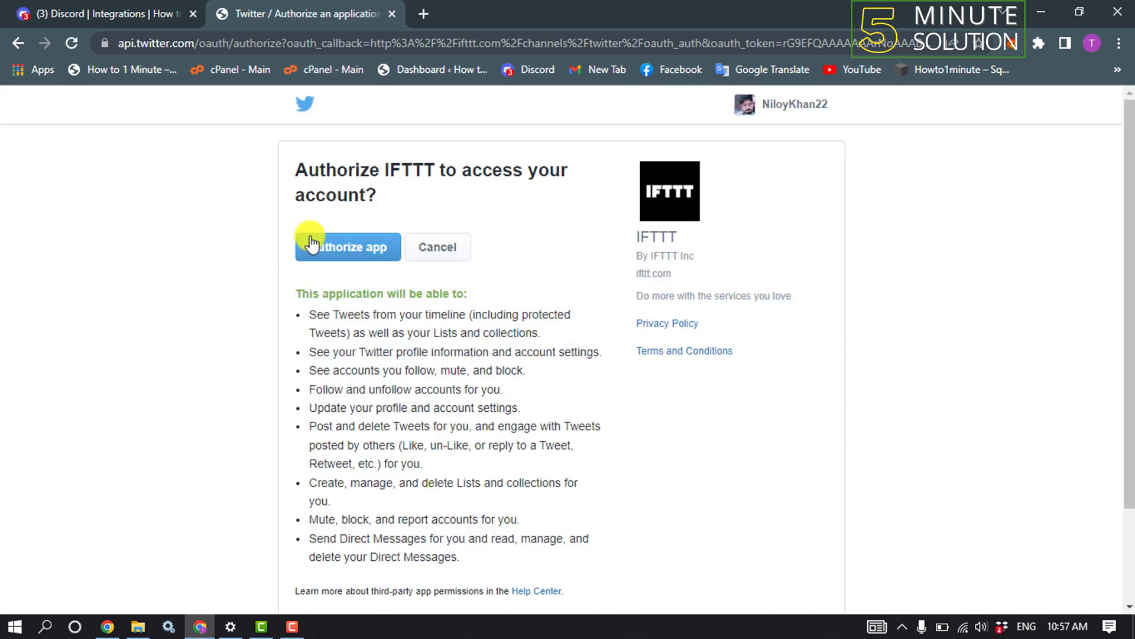
Authorize the IFTTT app on the Twitter authorization page
click(353, 246)
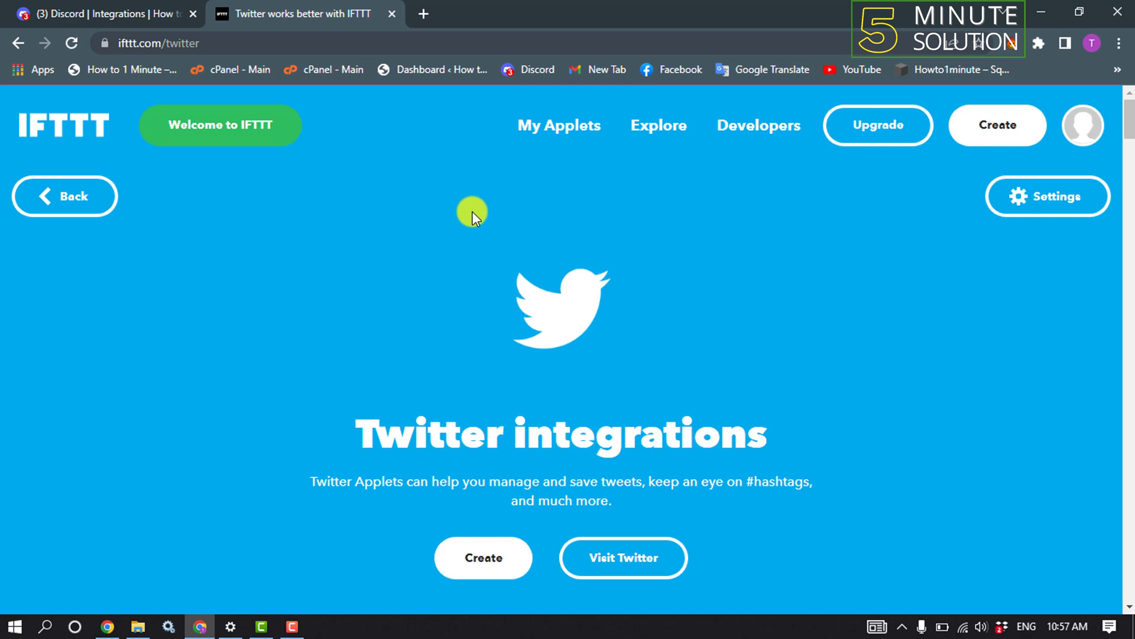
Create a new applet and add its If This trigger
click(475, 569)
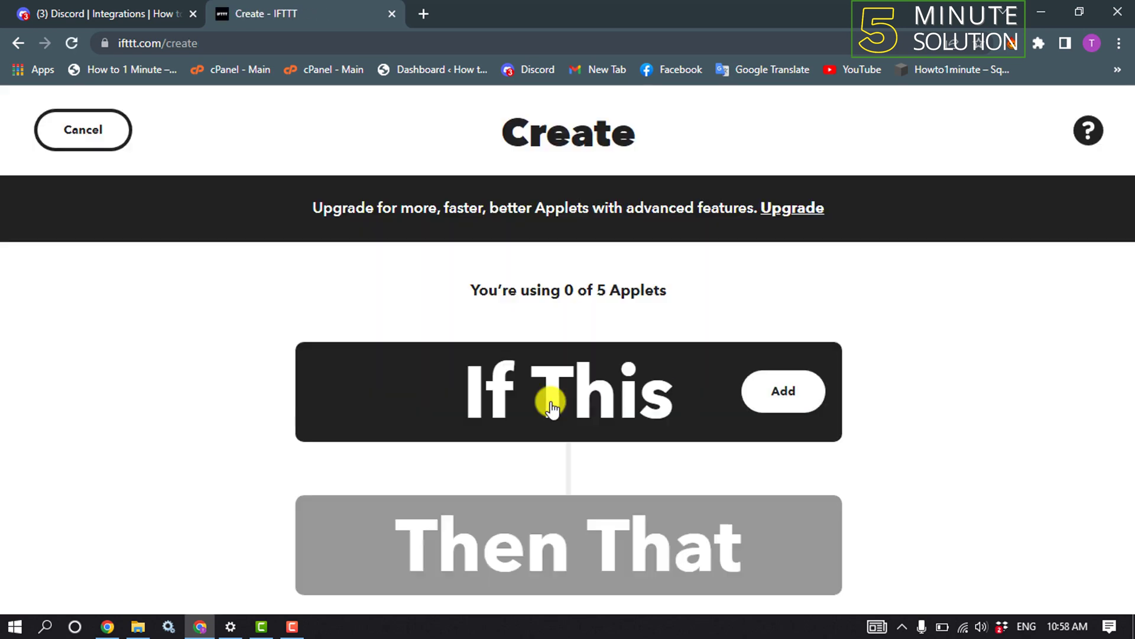
click(799, 402)
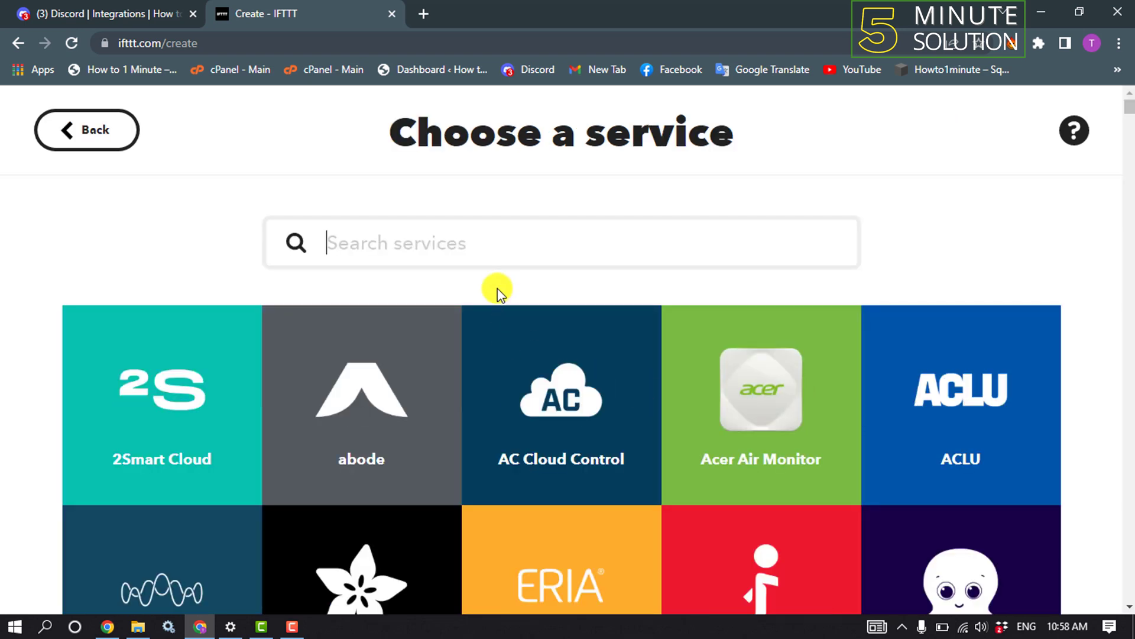
Use the Webhooks 'Receive a web request' trigger with event name 'Example'
text(we)
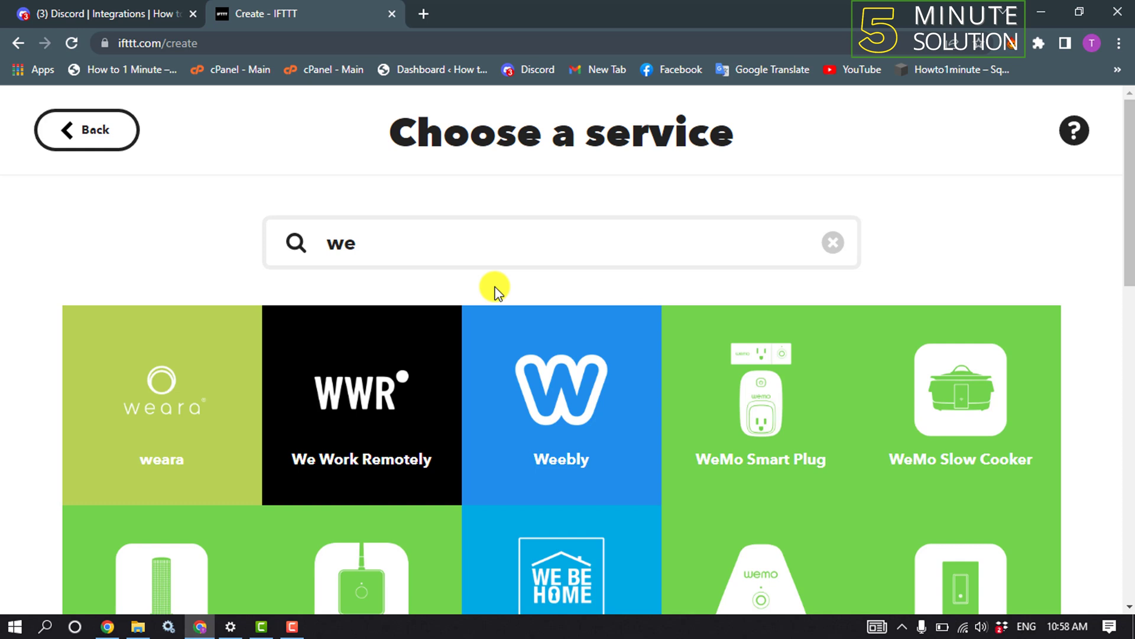
text(b)
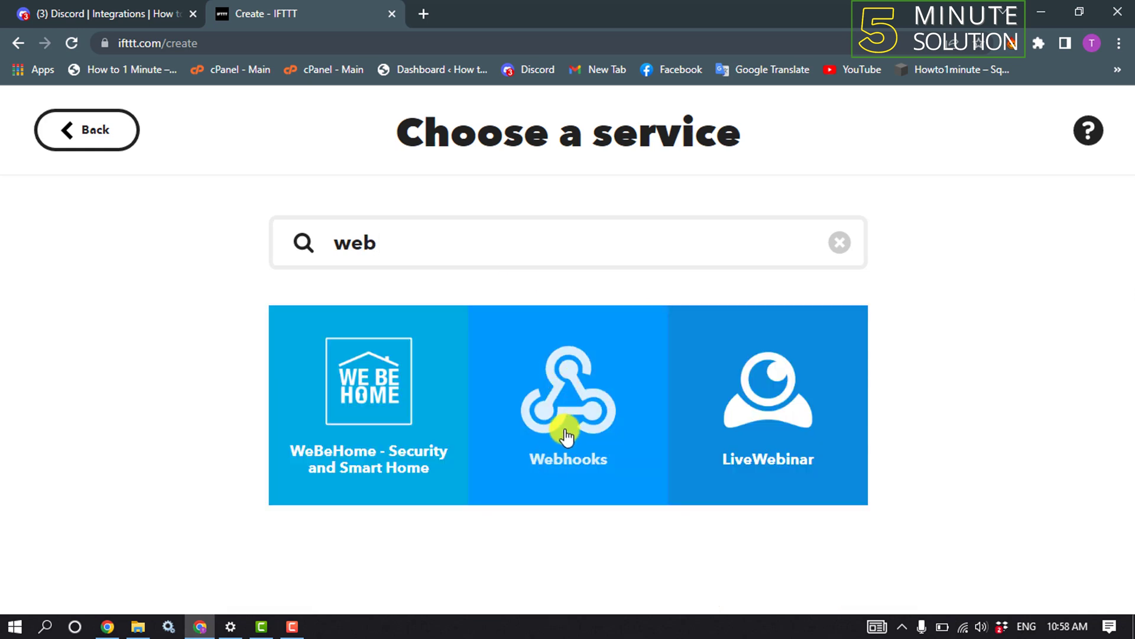
click(574, 386)
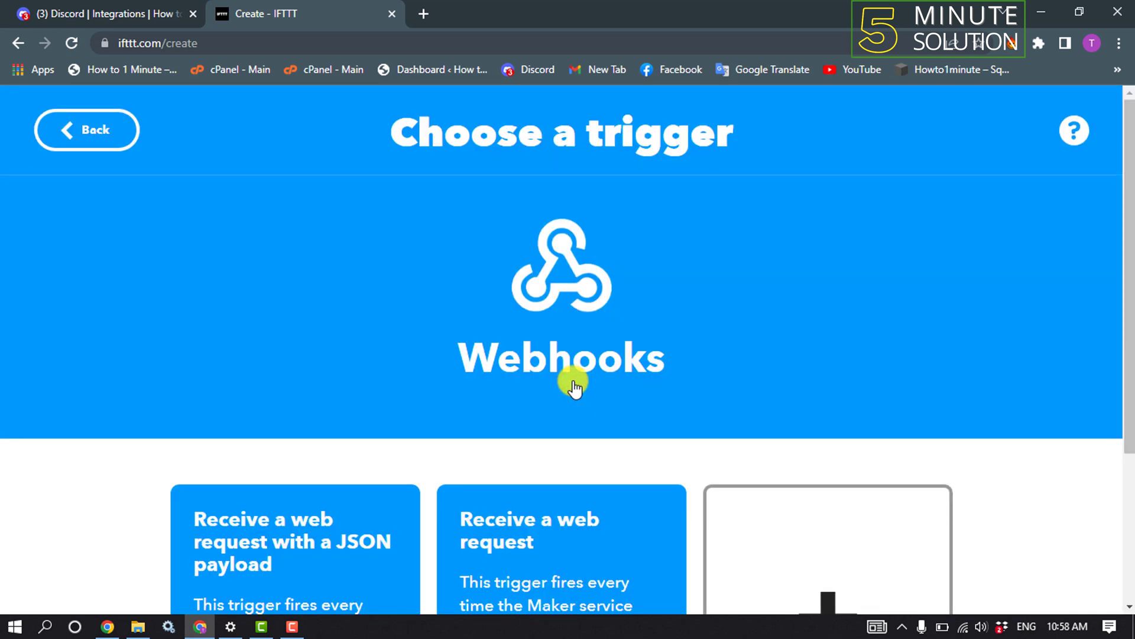
scroll(572, 387, down, 4)
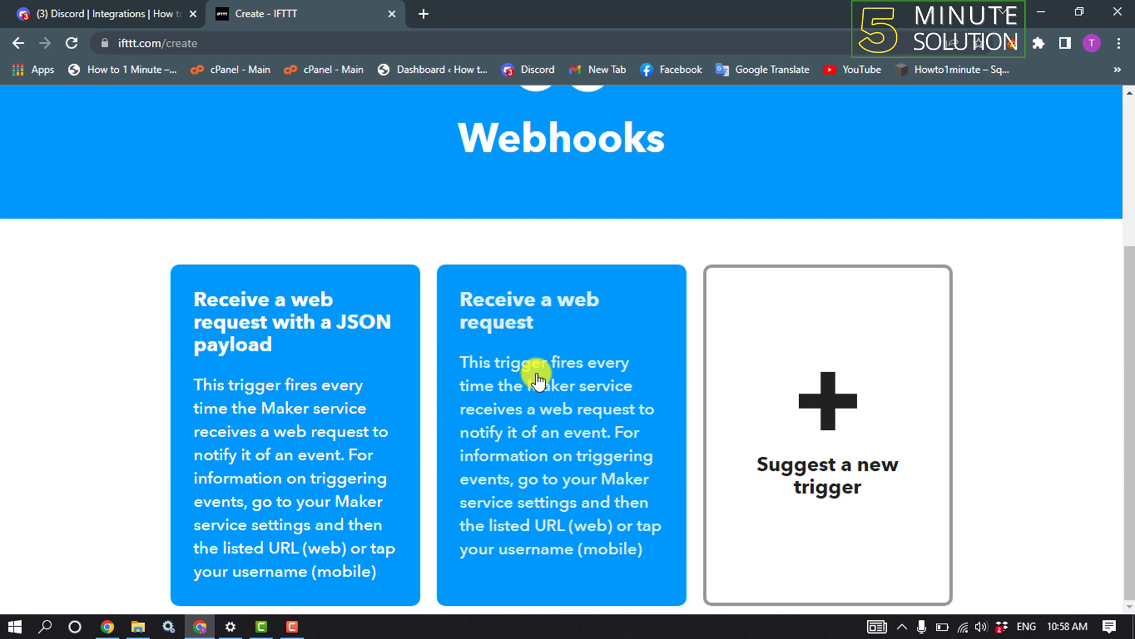
click(545, 330)
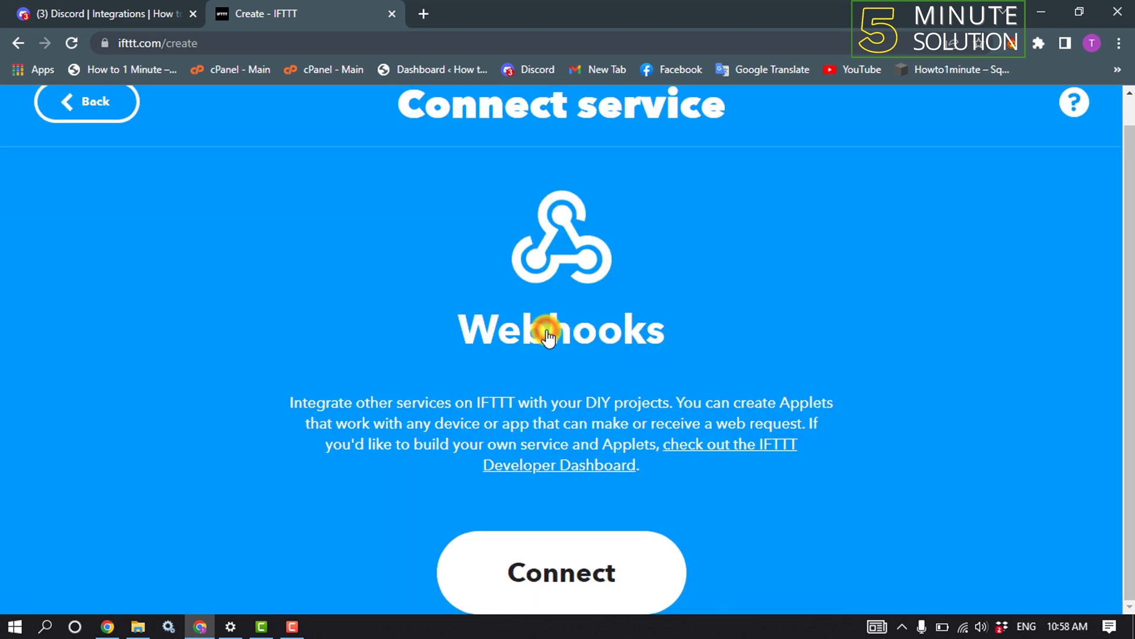
click(538, 586)
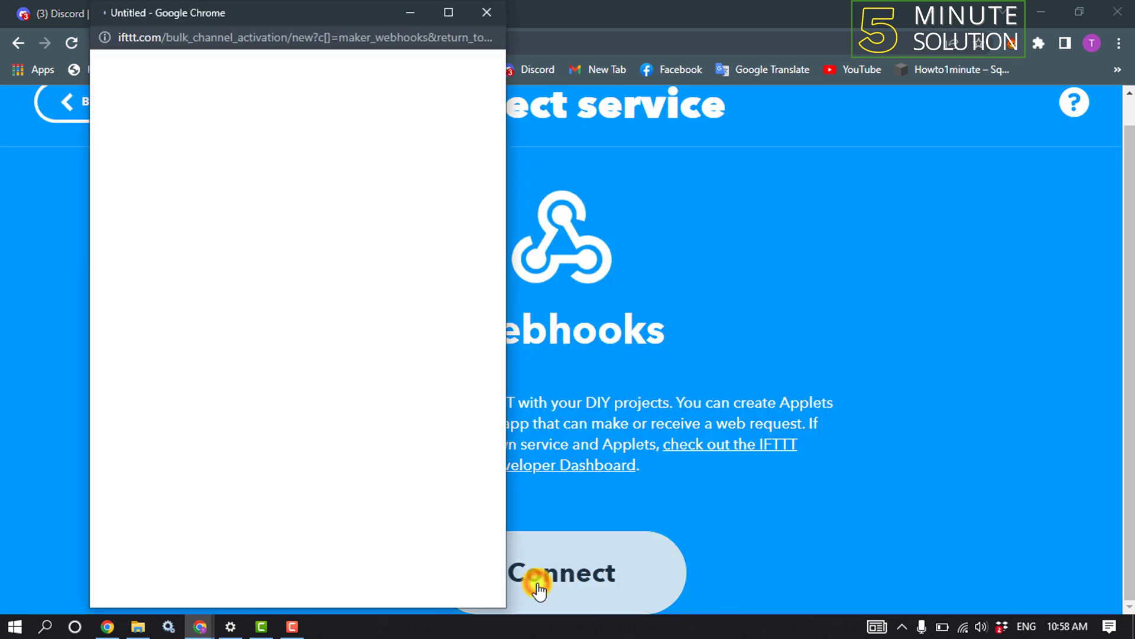
scroll(286, 354, down, 1)
text(Example)
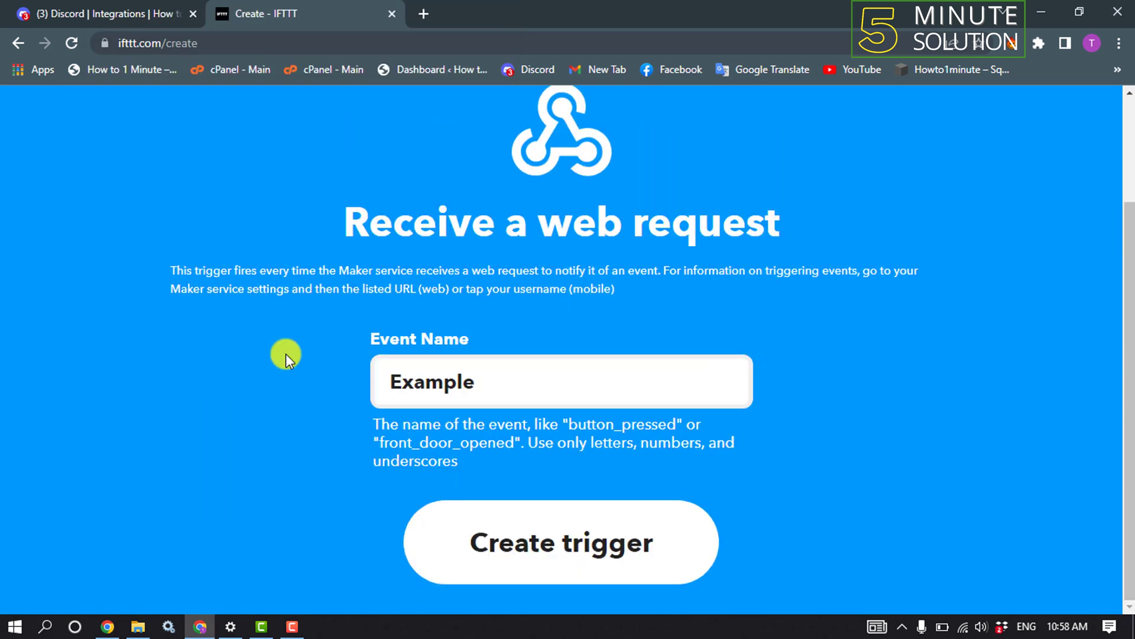
click(614, 563)
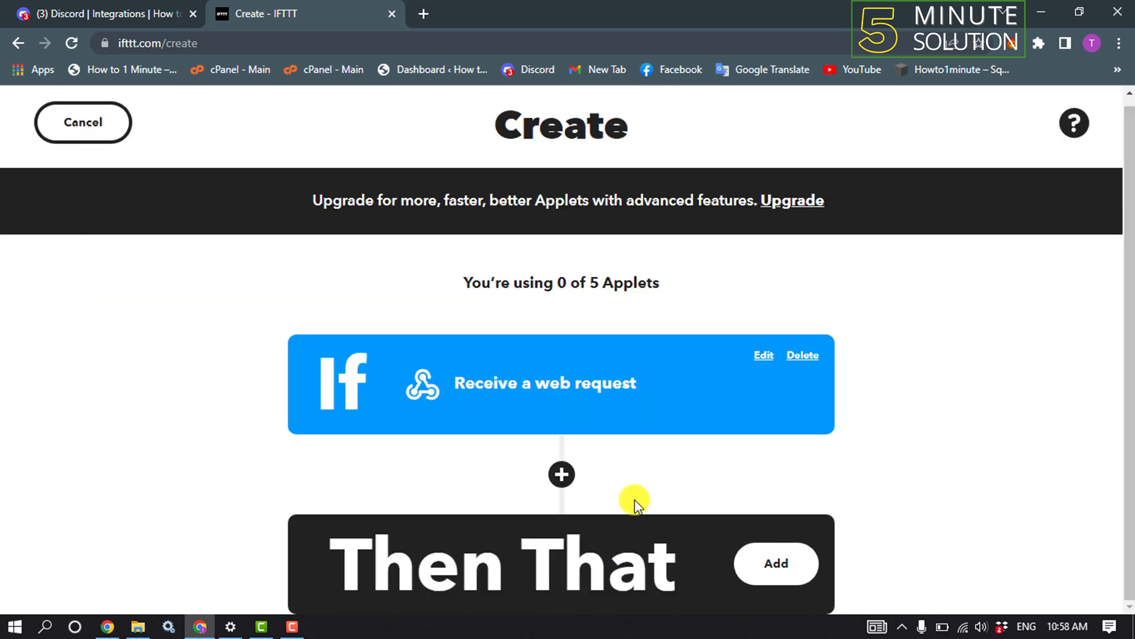
Add a Webhooks 'Make a web request' action as the Then That step
click(778, 569)
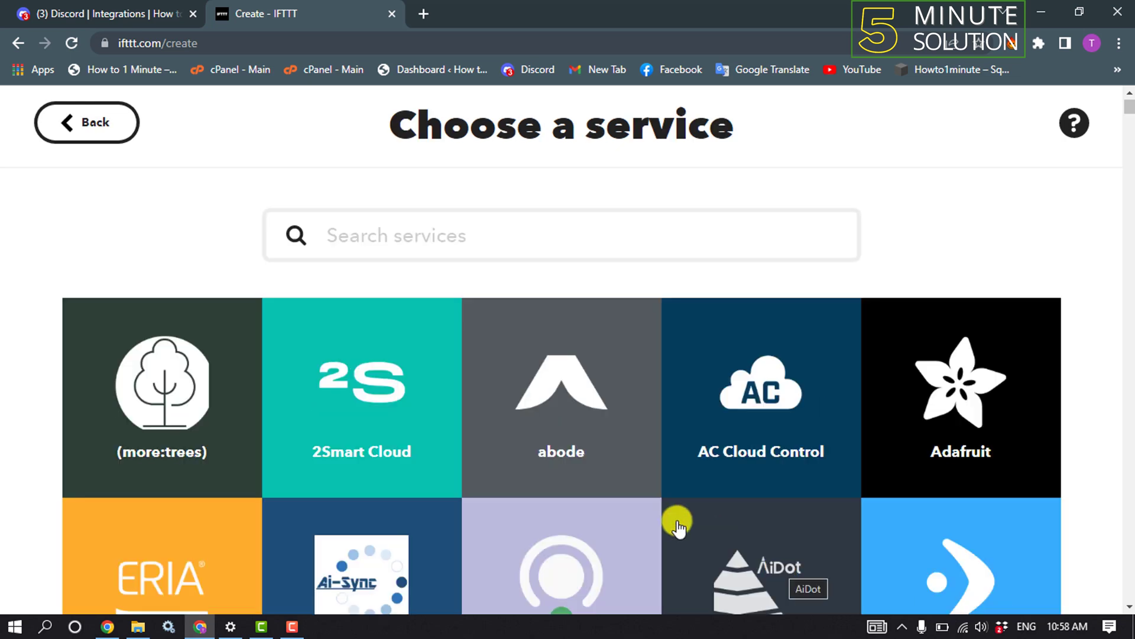
click(449, 244)
text(web)
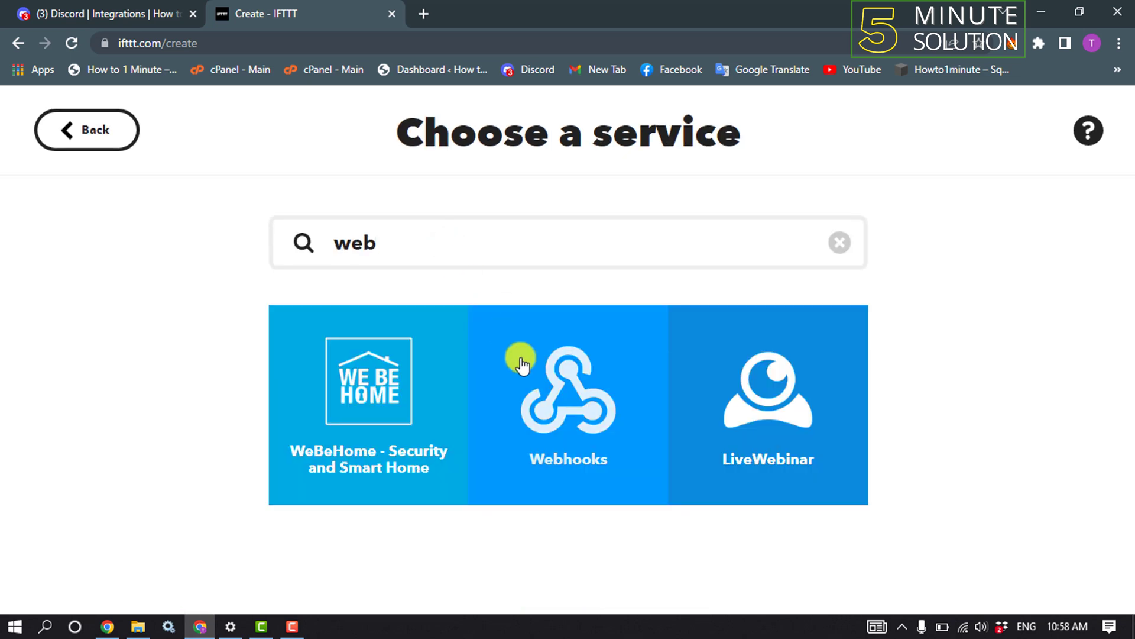
click(581, 414)
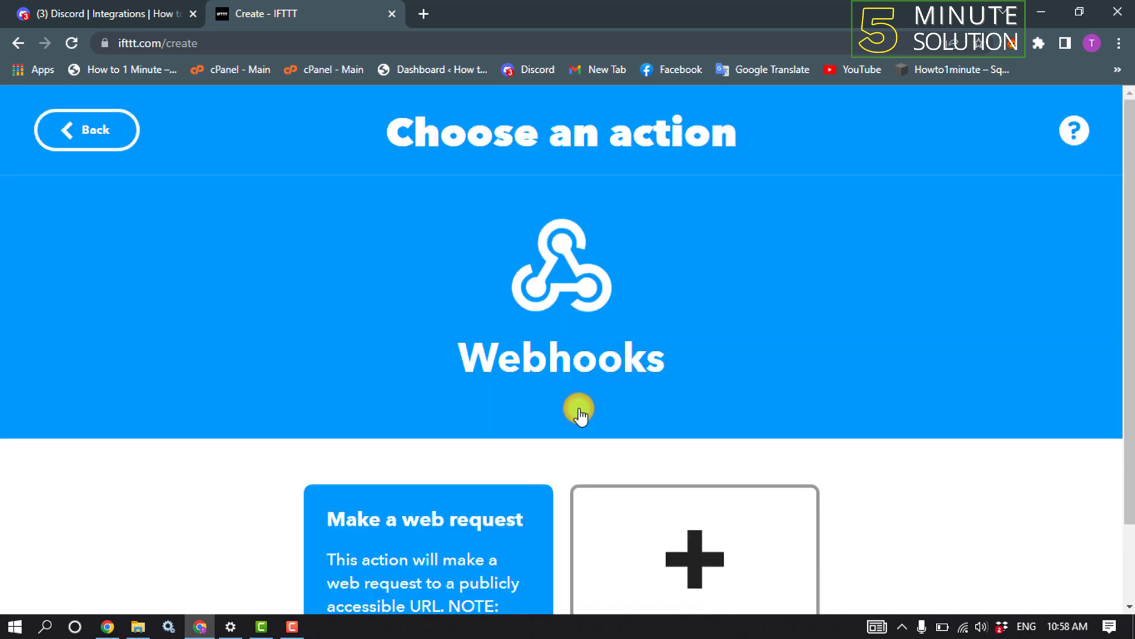
scroll(568, 420, down, 1)
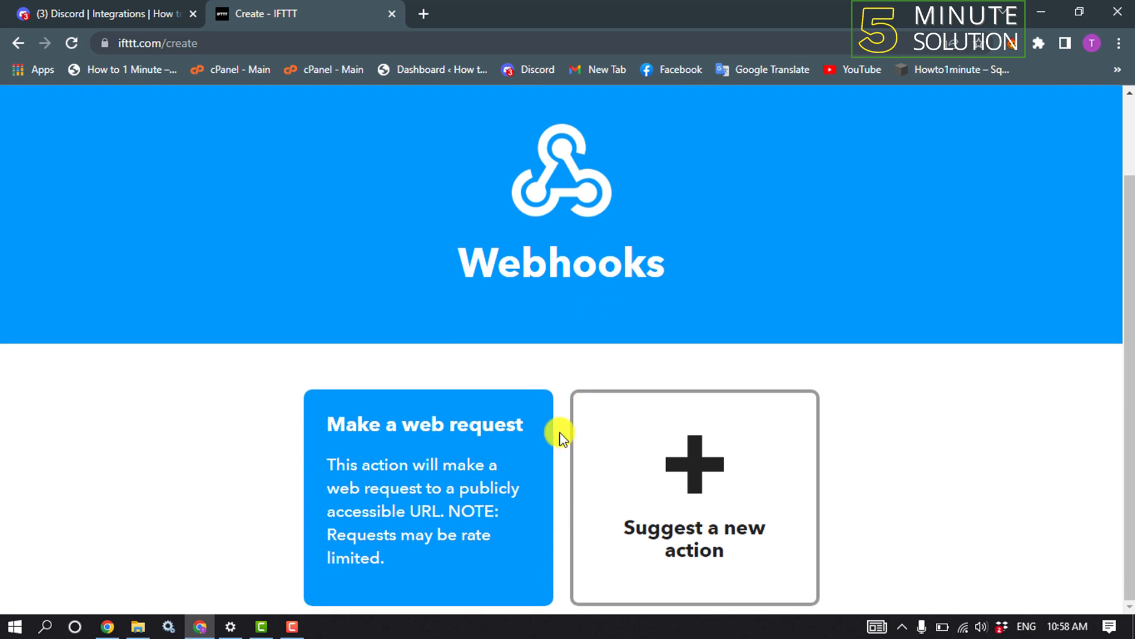
click(436, 454)
scroll(436, 456, down, 3)
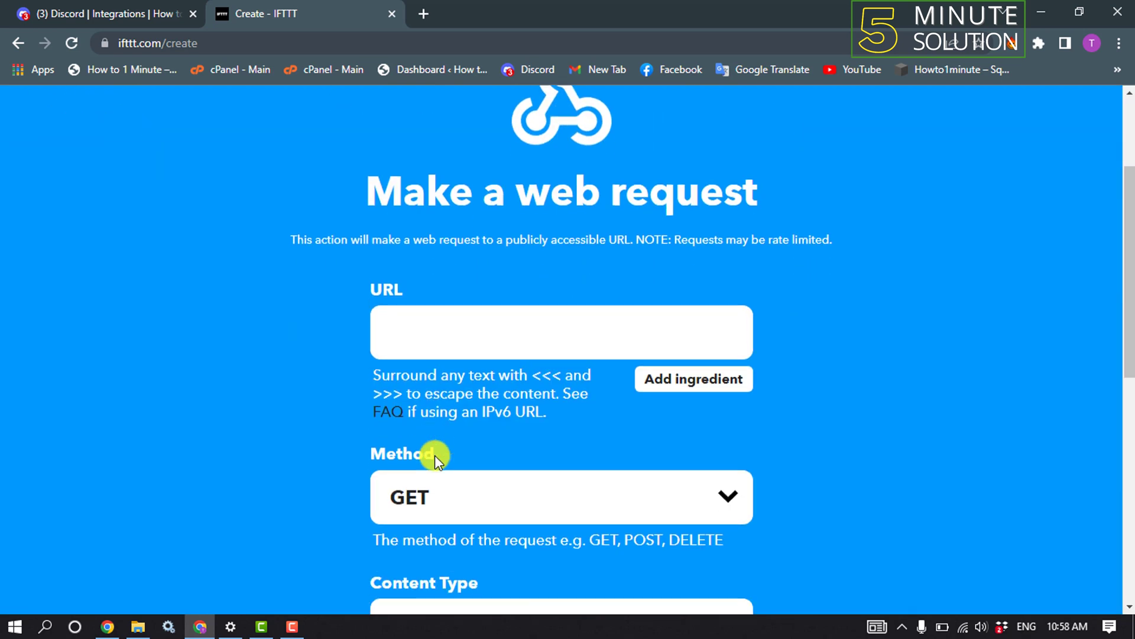
click(432, 328)
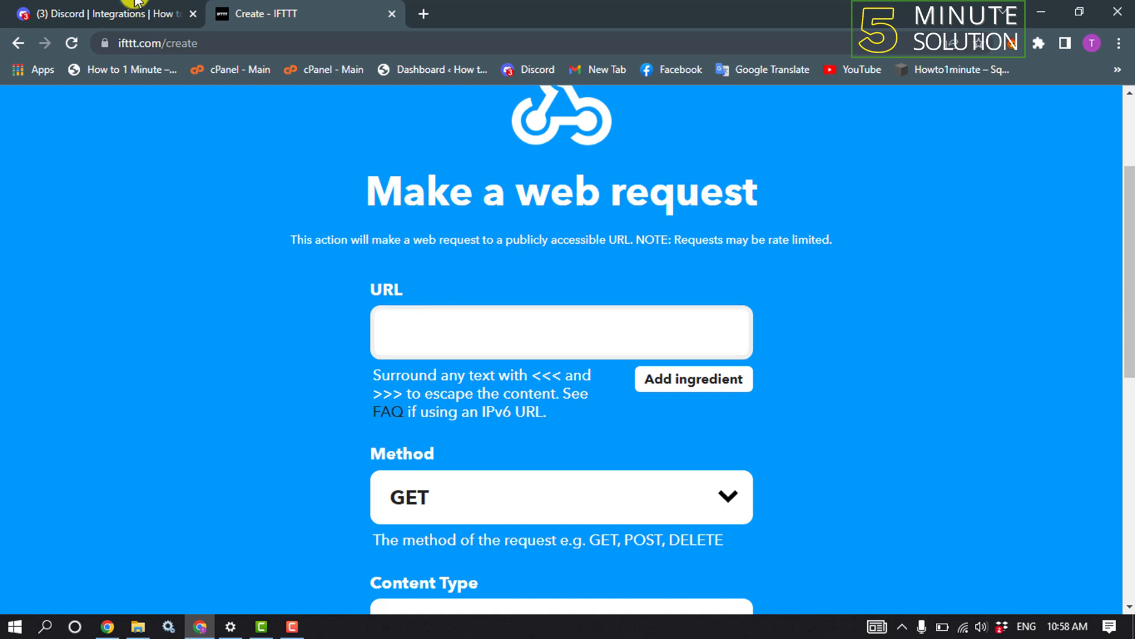
click(116, 11)
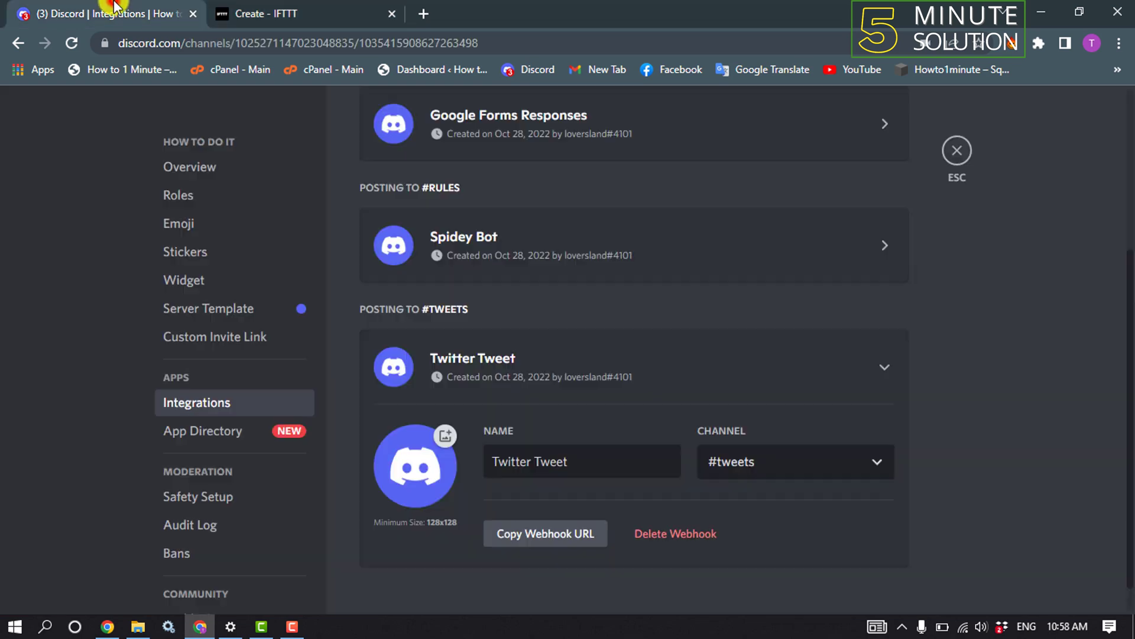
Copy the Discord #tweets webhook URL and paste it into IFTTT's URL field
click(539, 535)
click(316, 9)
right_click(438, 340)
click(482, 472)
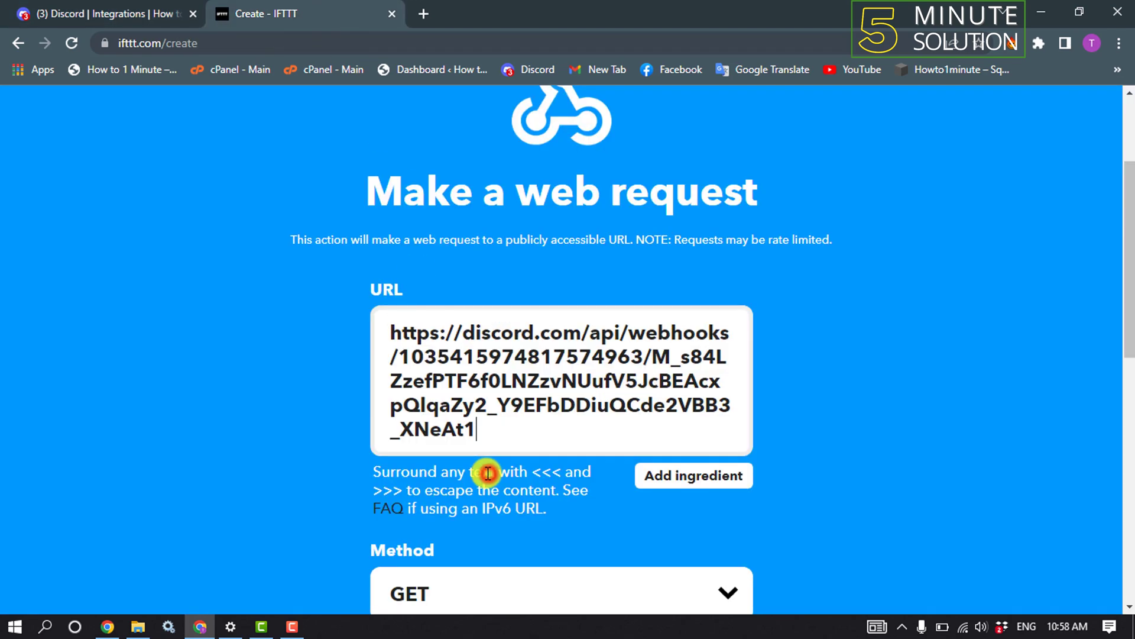
Set the web request method to POST and content type to application/json
scroll(531, 243, down, 1)
scroll(531, 242, down, 5)
click(446, 258)
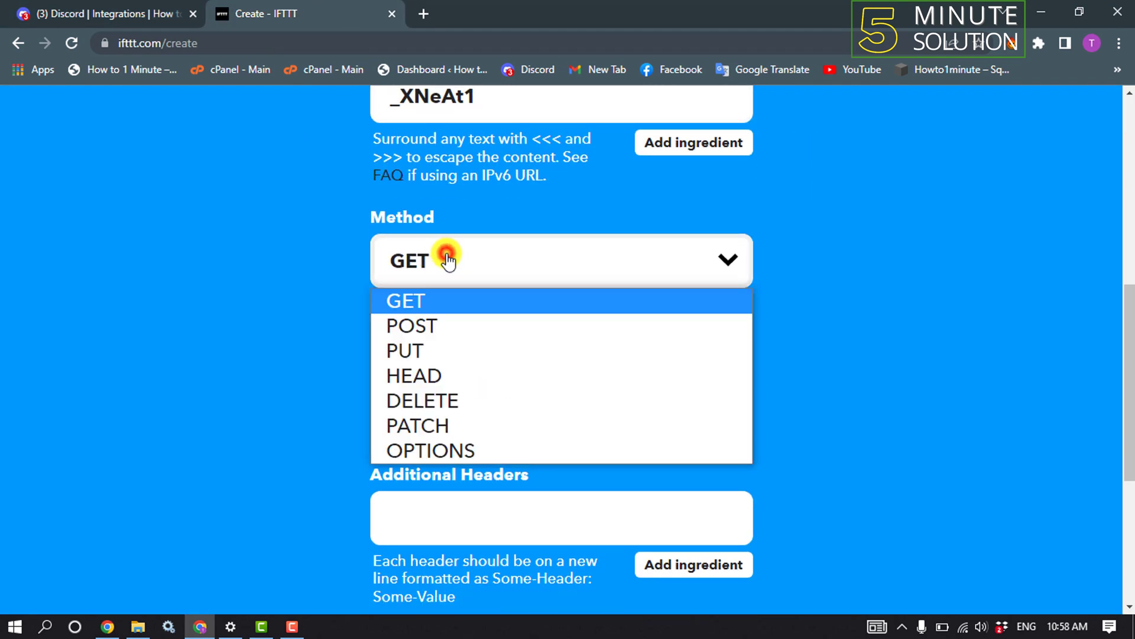
click(465, 326)
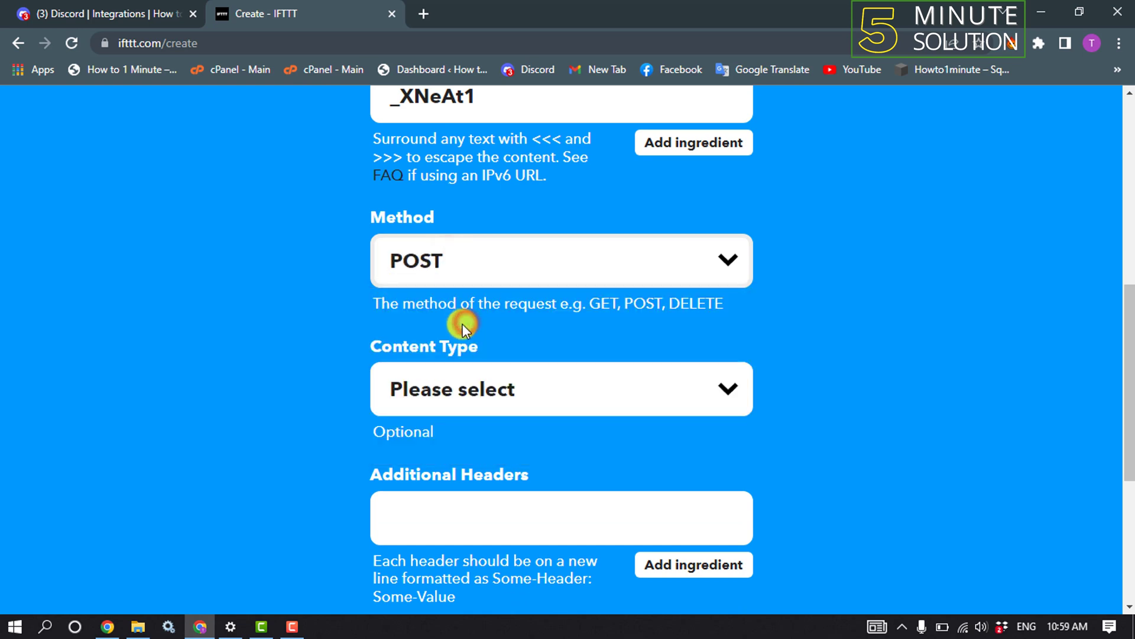
click(483, 397)
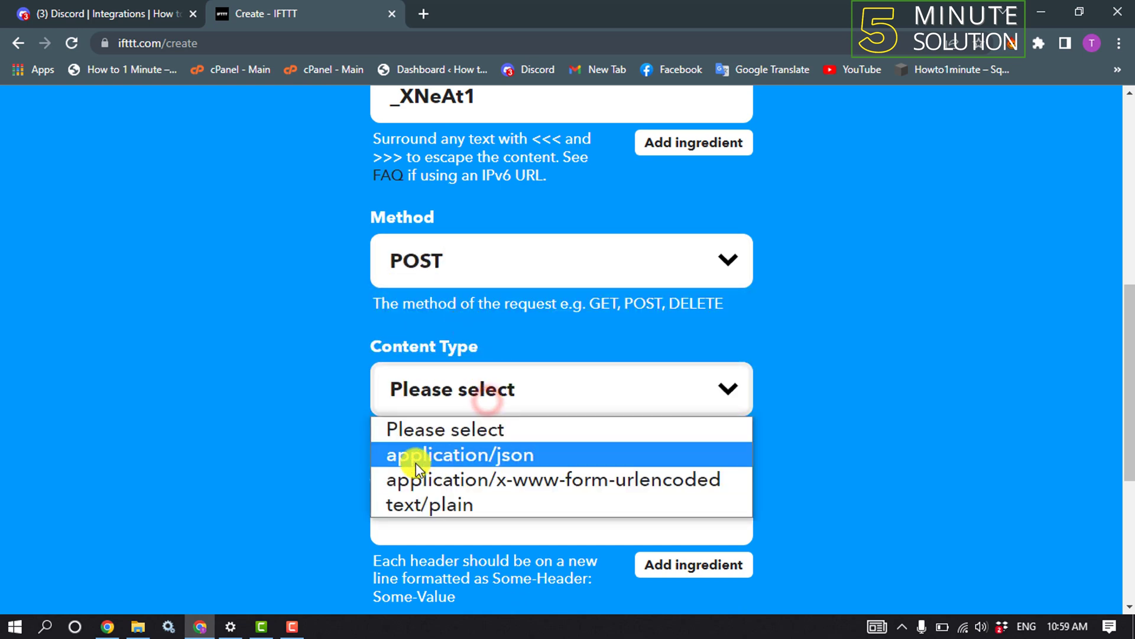
click(549, 457)
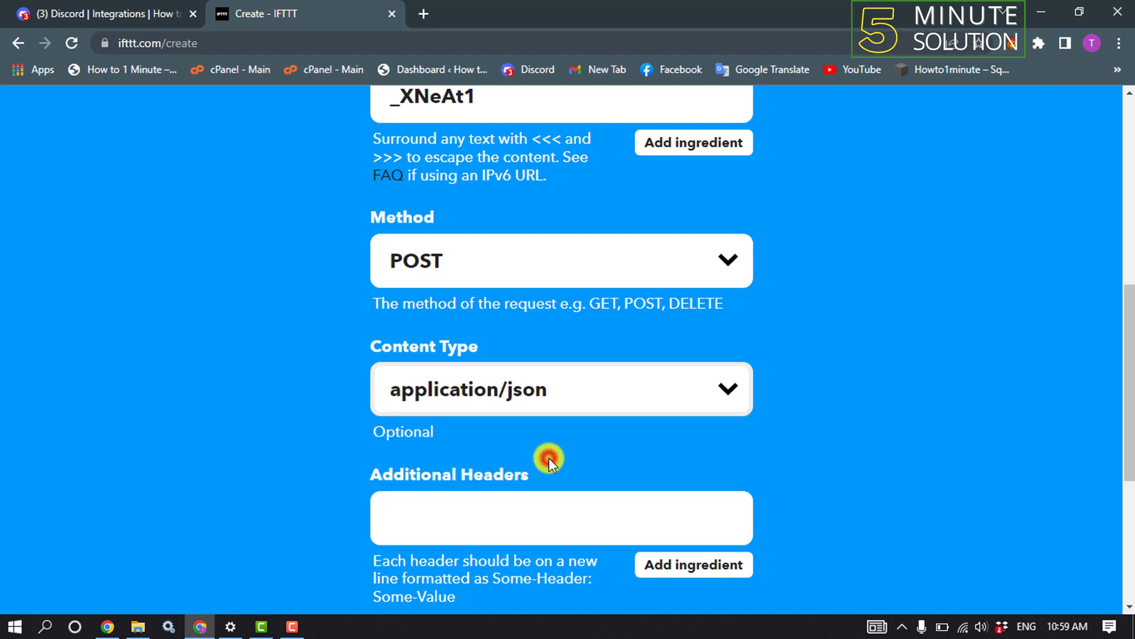
scroll(543, 473, down, 5)
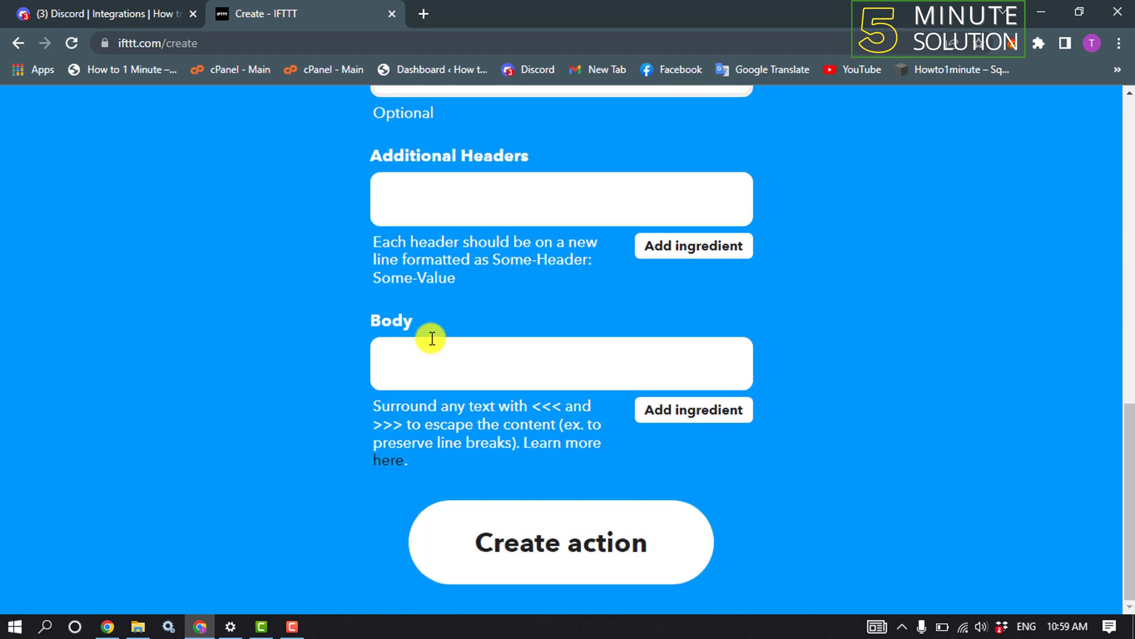
Paste the JSON tweet message into the Body and replace the sample username with your handle
click(466, 360)
text({"username":"@howto12 tweeted", "content":"@{{UserName}} tweeted this at {{CreatedAt}}: {{LinkToTweet}}" })
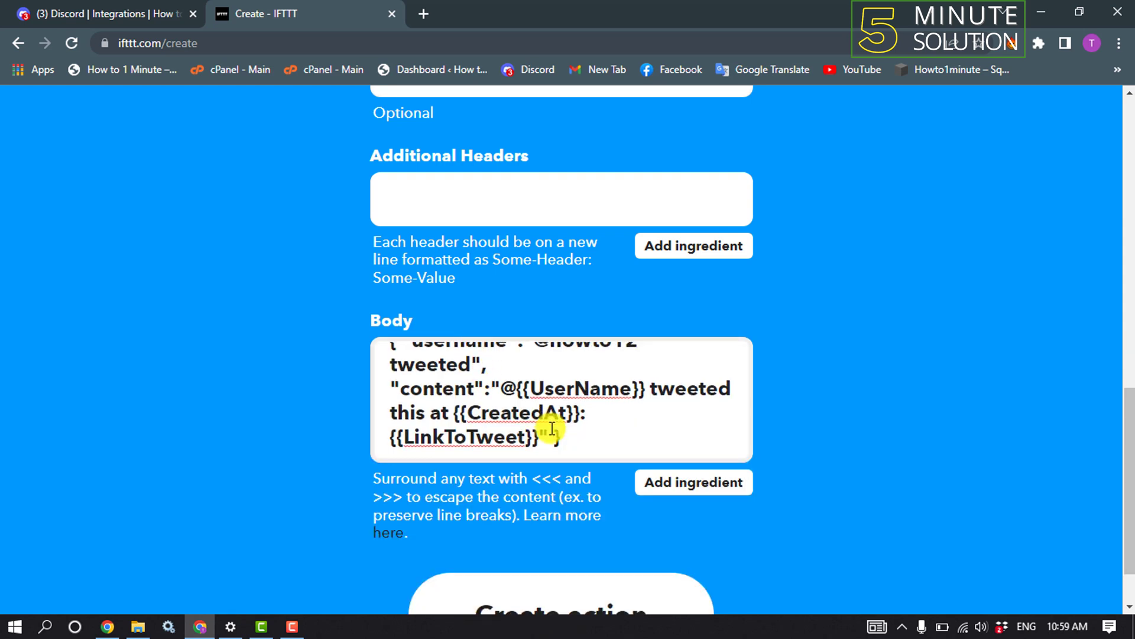
scroll(552, 428, up, 1)
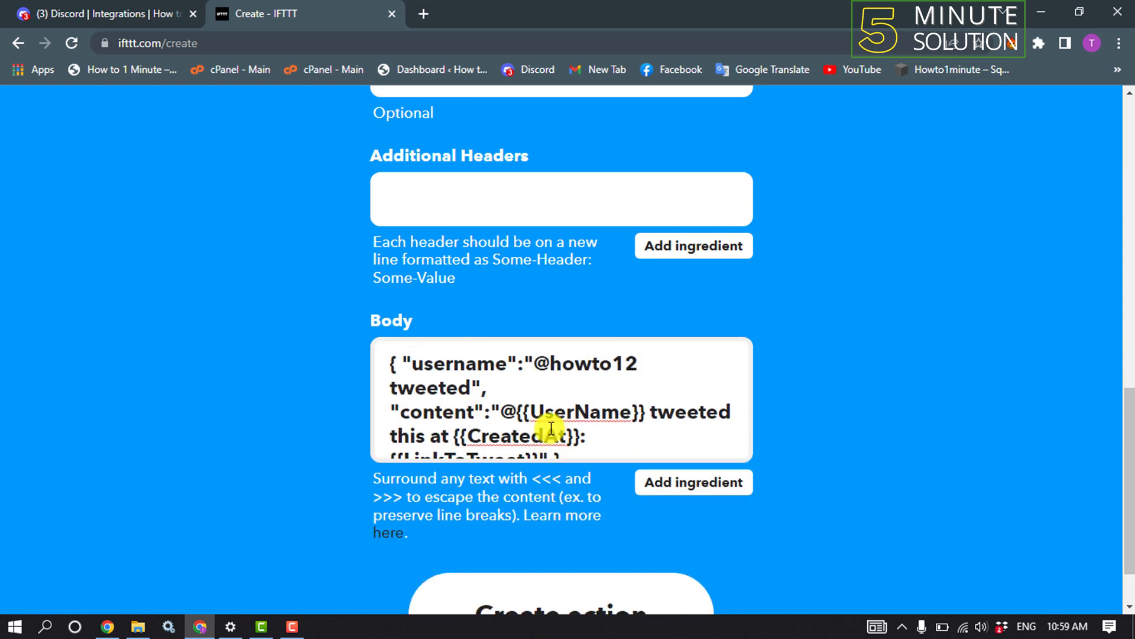
drag(612, 361, 634, 359)
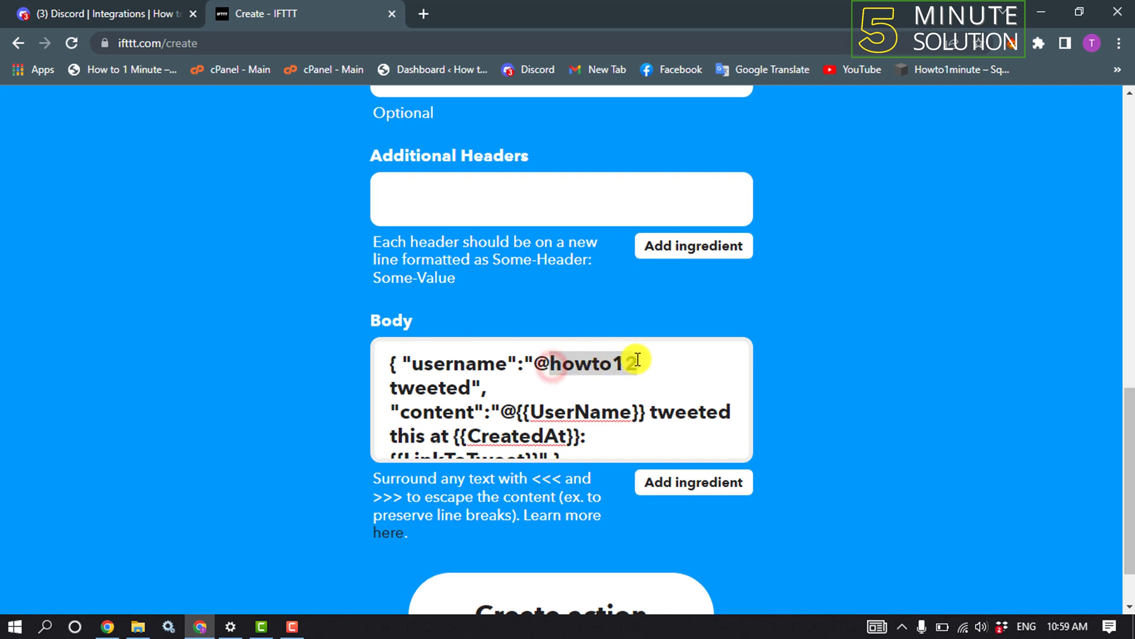
text(kake tweeted",)
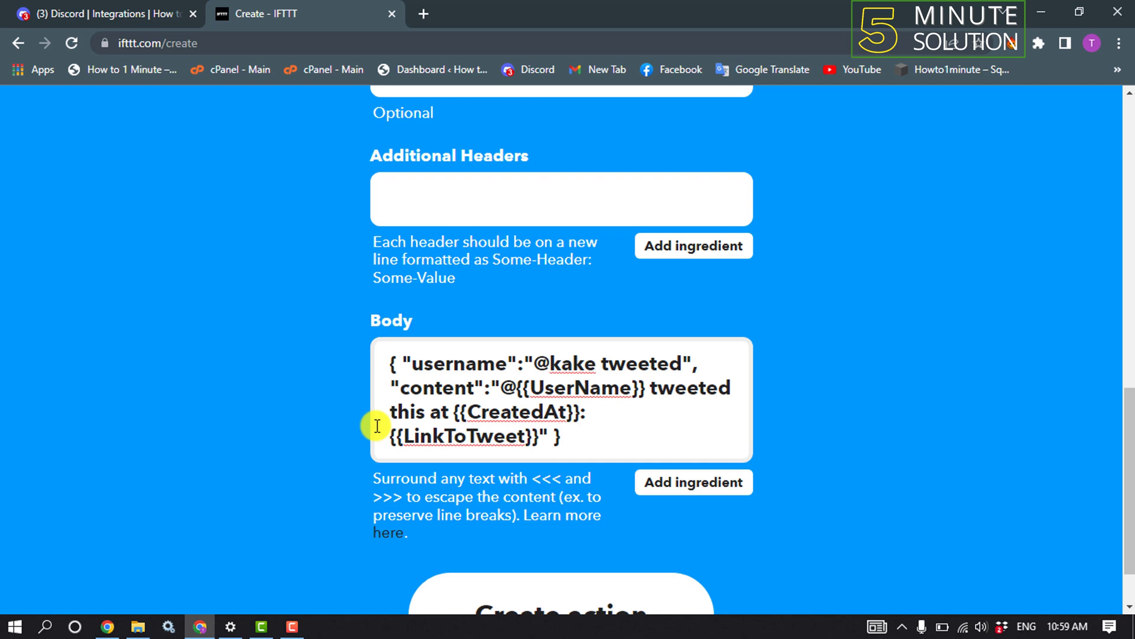
scroll(375, 425, down, 1)
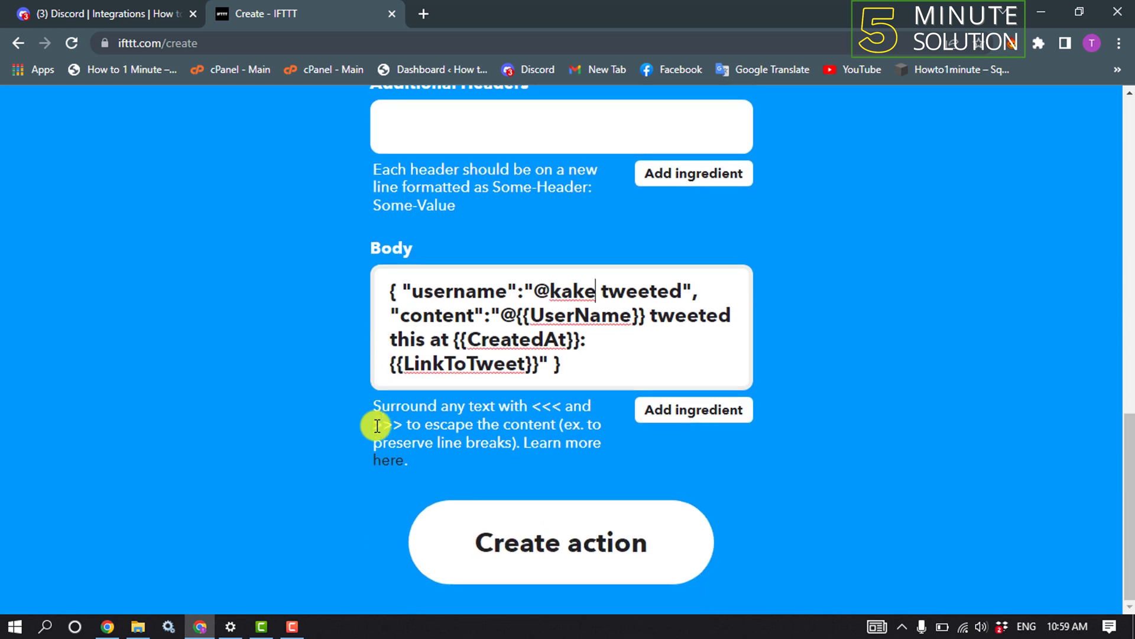
Create the web request action and finish the 'If Maker Event "Example", then Make a web request' applet
click(457, 544)
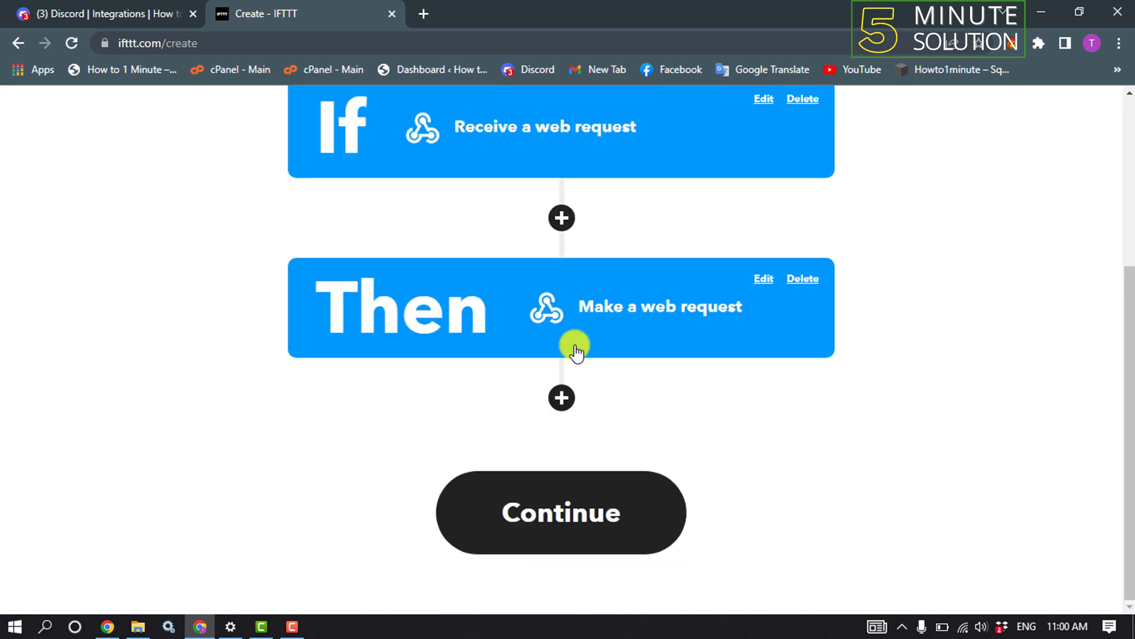
click(551, 502)
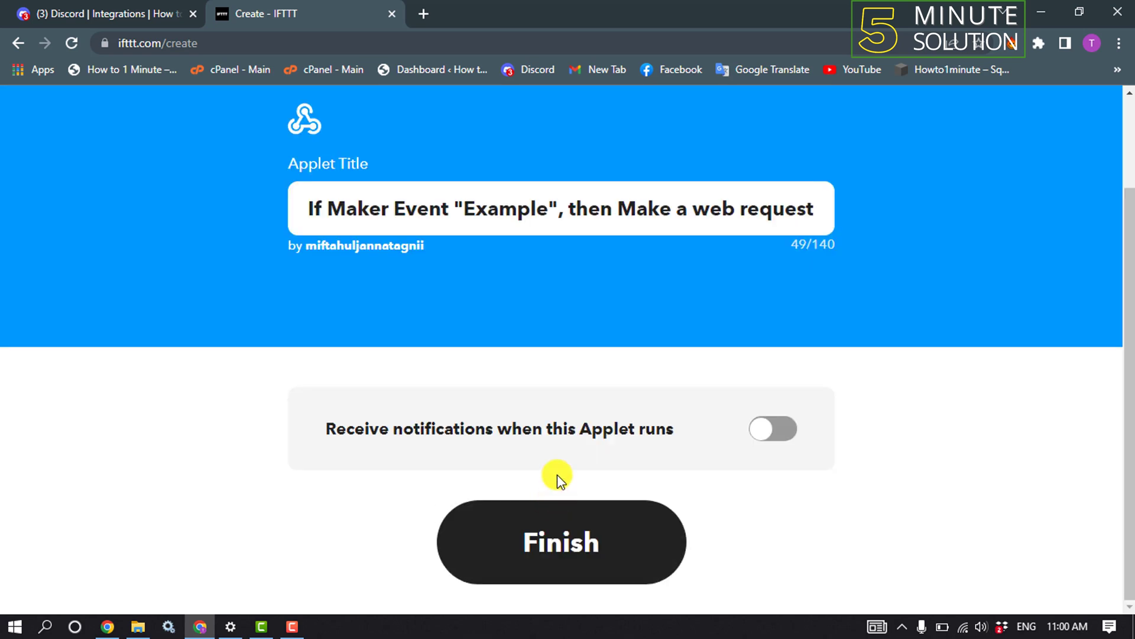
click(547, 523)
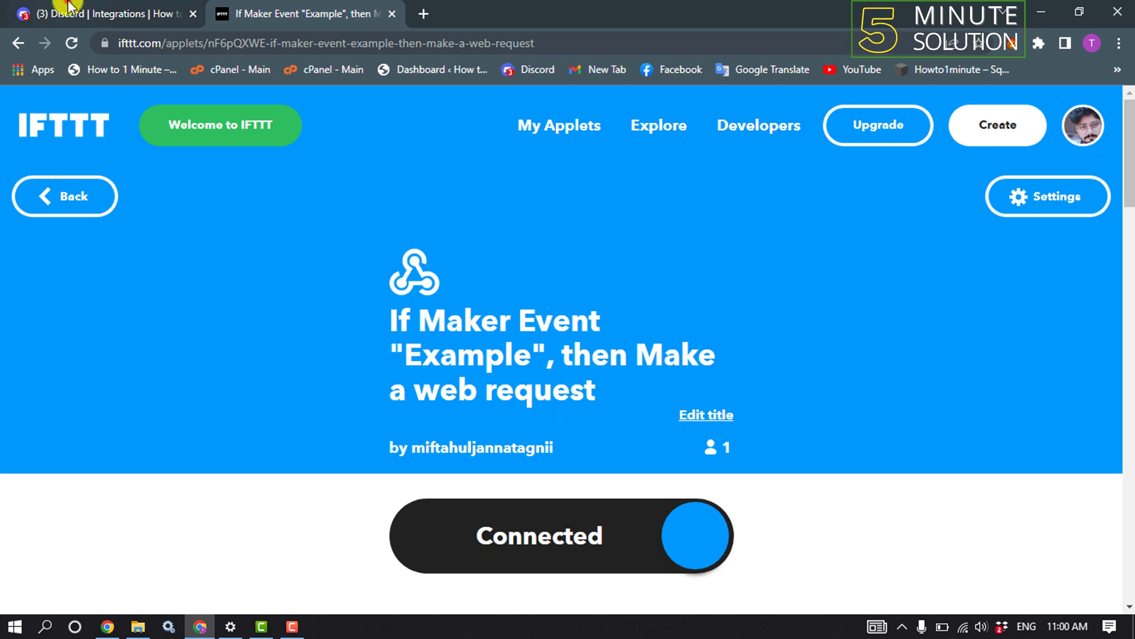
key(ctrl+Tab)
key(ctrl+Tab)
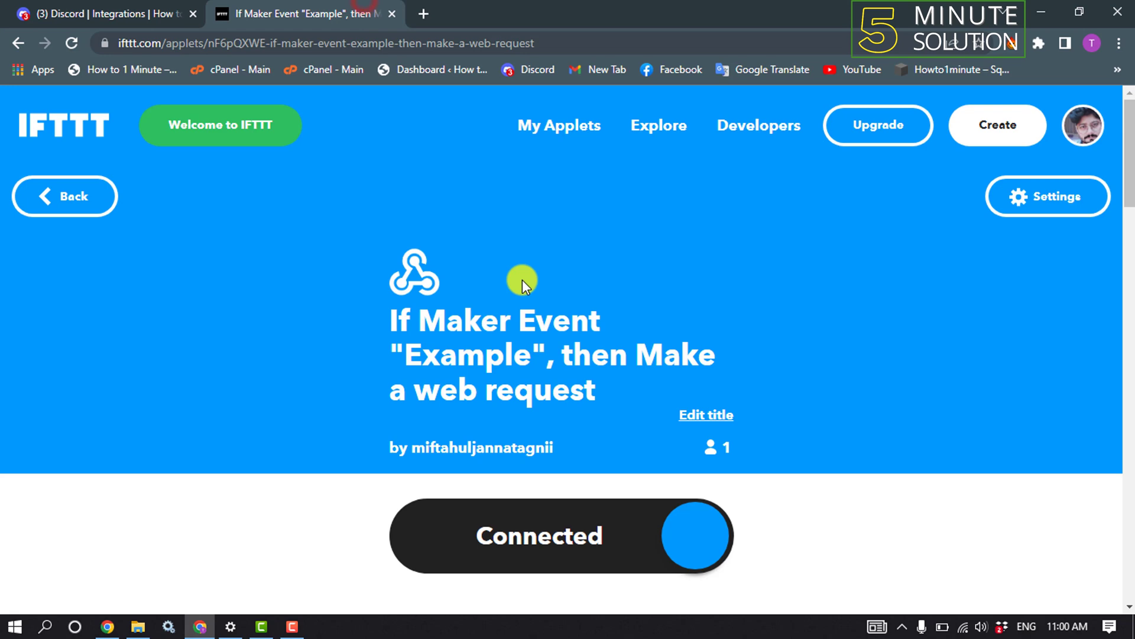